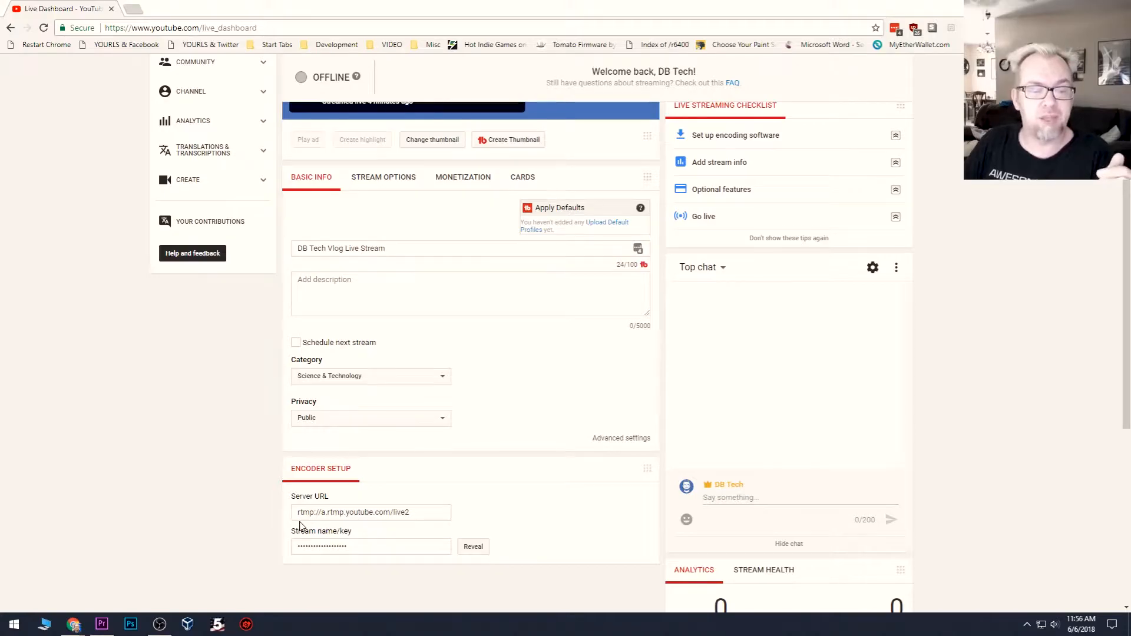
Step: Switch to OBS and open its Stream settings
scroll(336, 432, "down", 2)
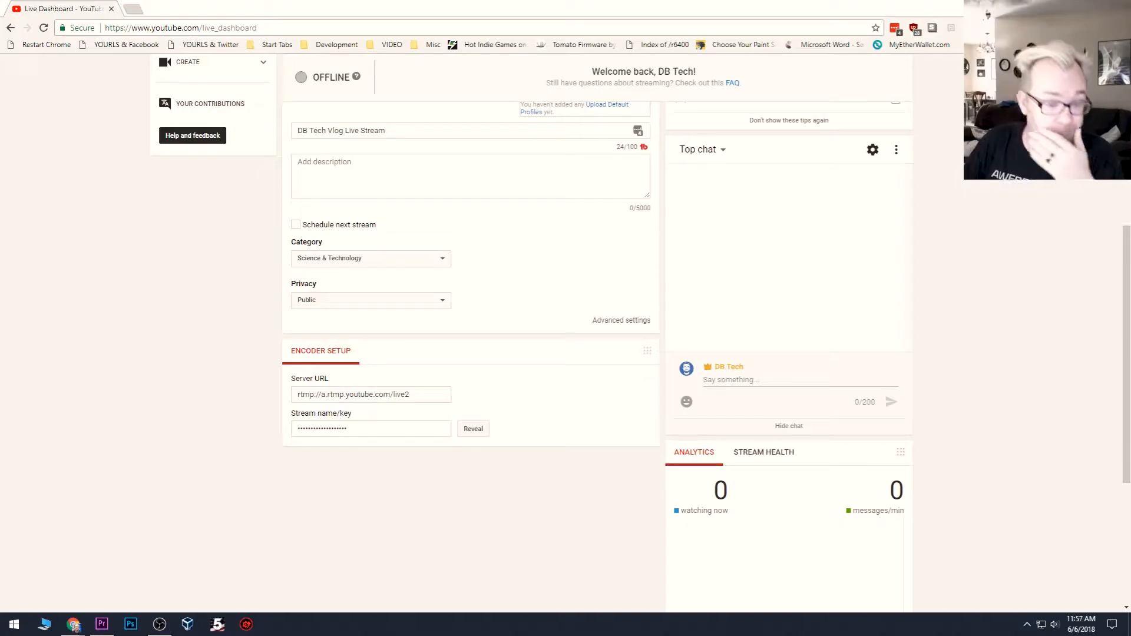
left_click(160, 623)
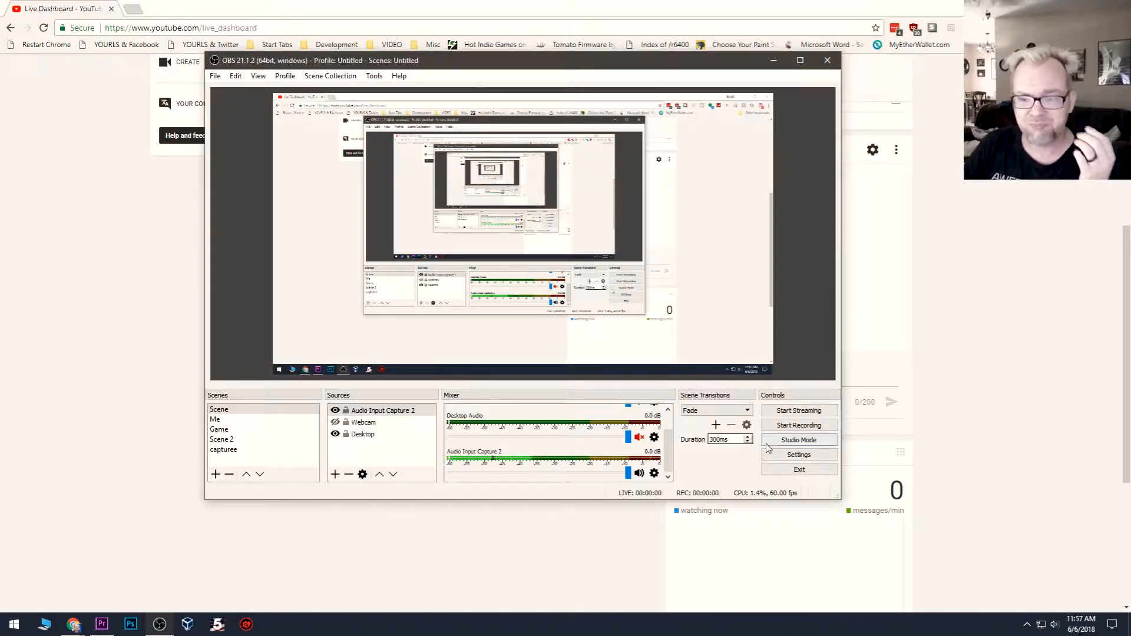
left_click(793, 459)
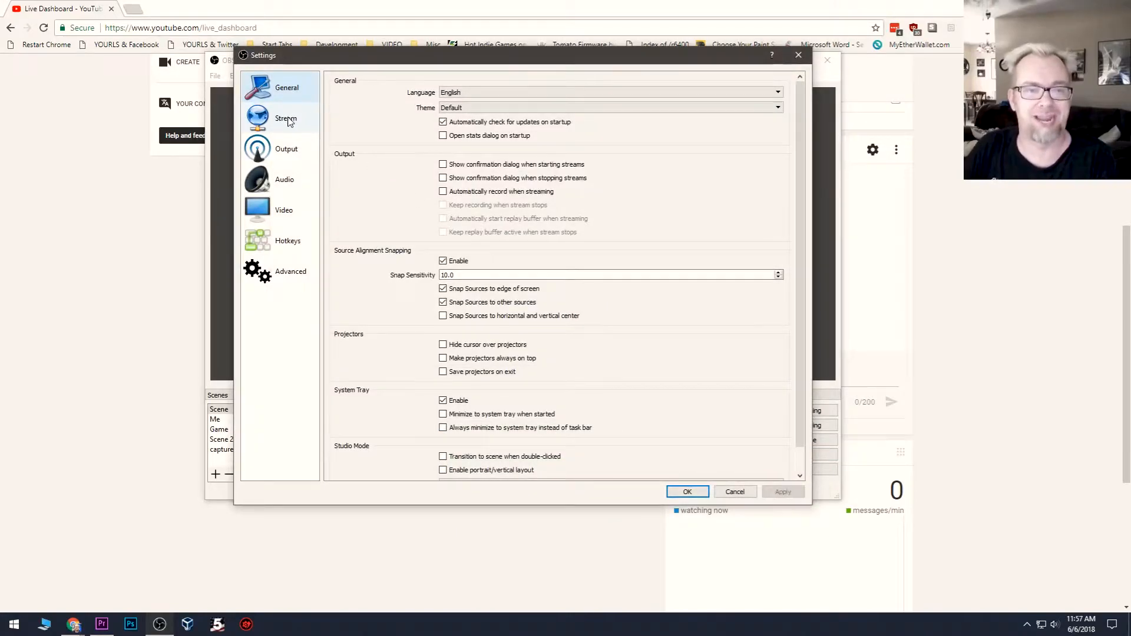
left_click(289, 122)
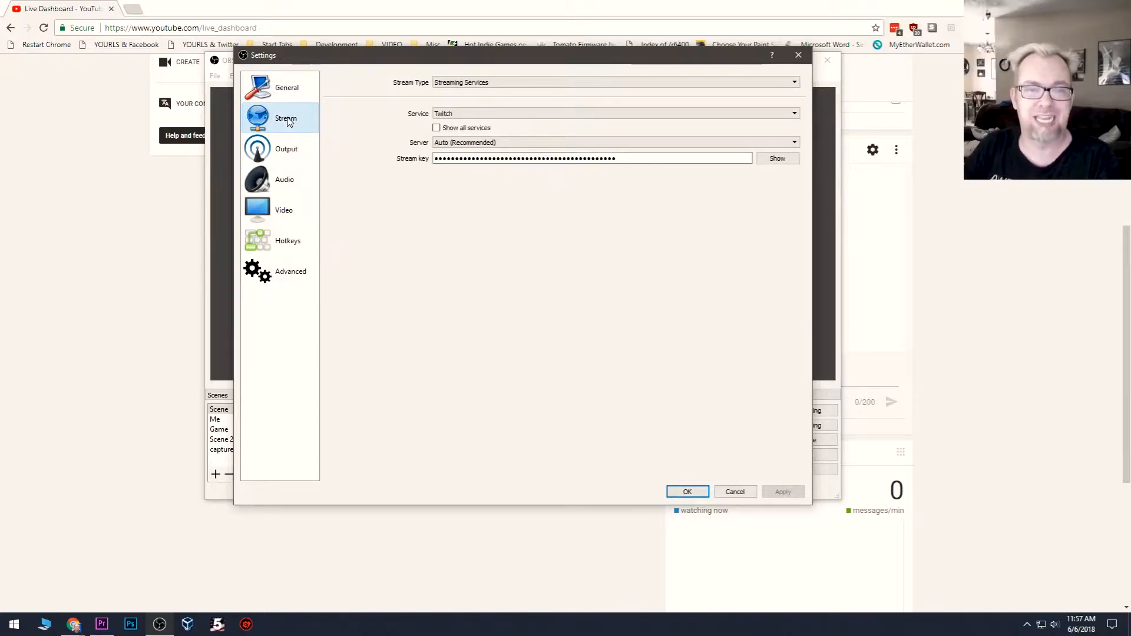
Step: Examine the available stream types and the list of supported streaming services
left_click(454, 83)
left_click(429, 86)
left_click(446, 84)
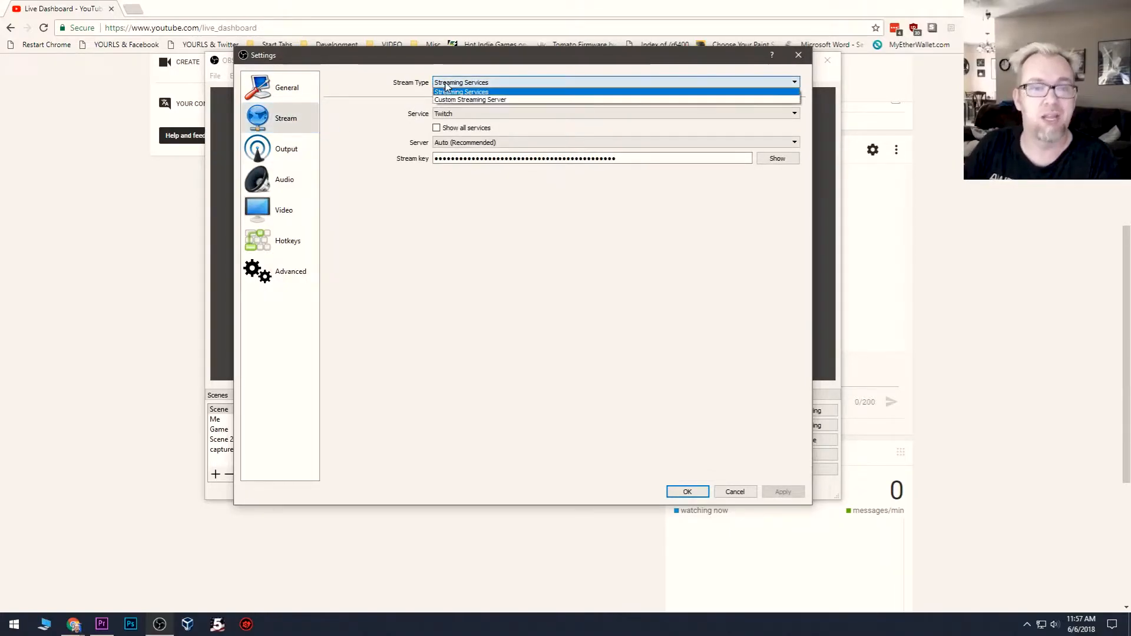
left_click(446, 89)
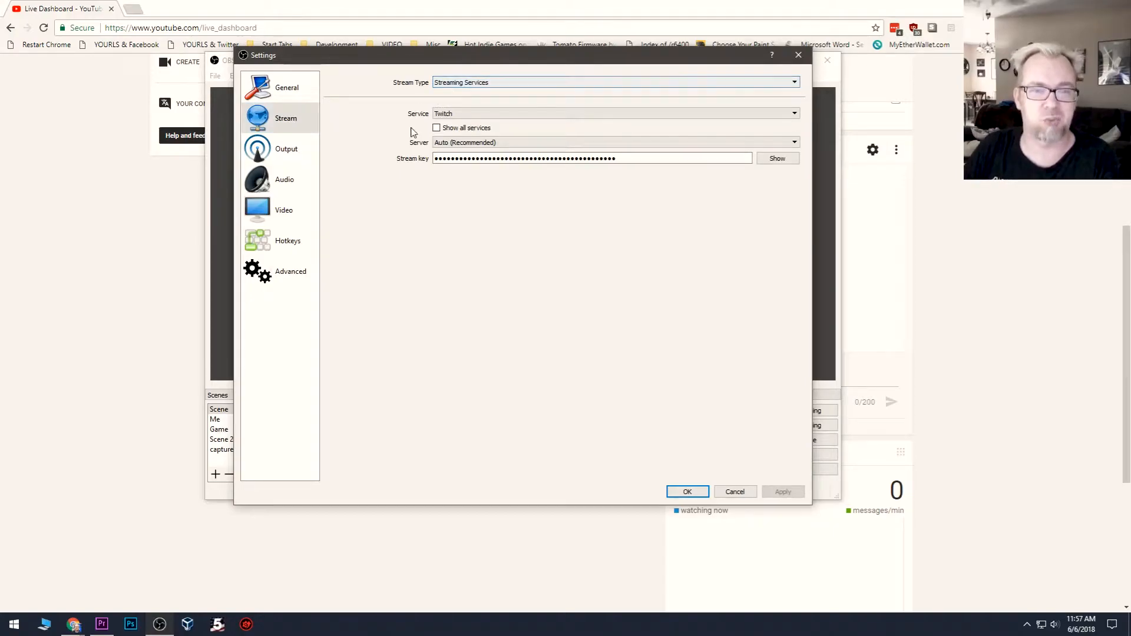
left_click(439, 114)
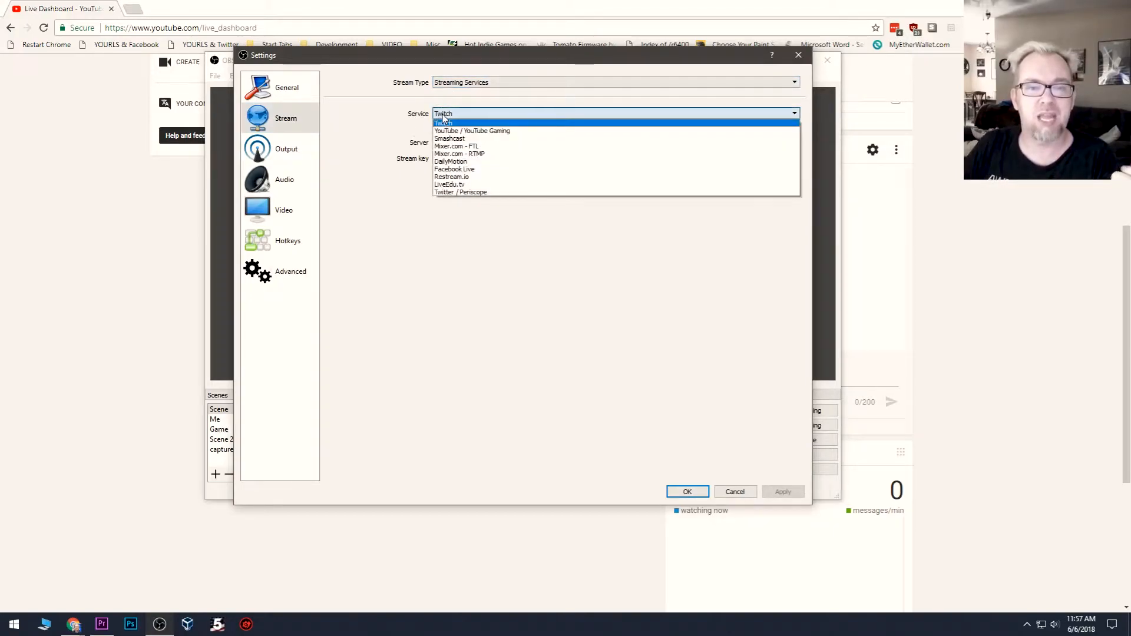
left_click(353, 128)
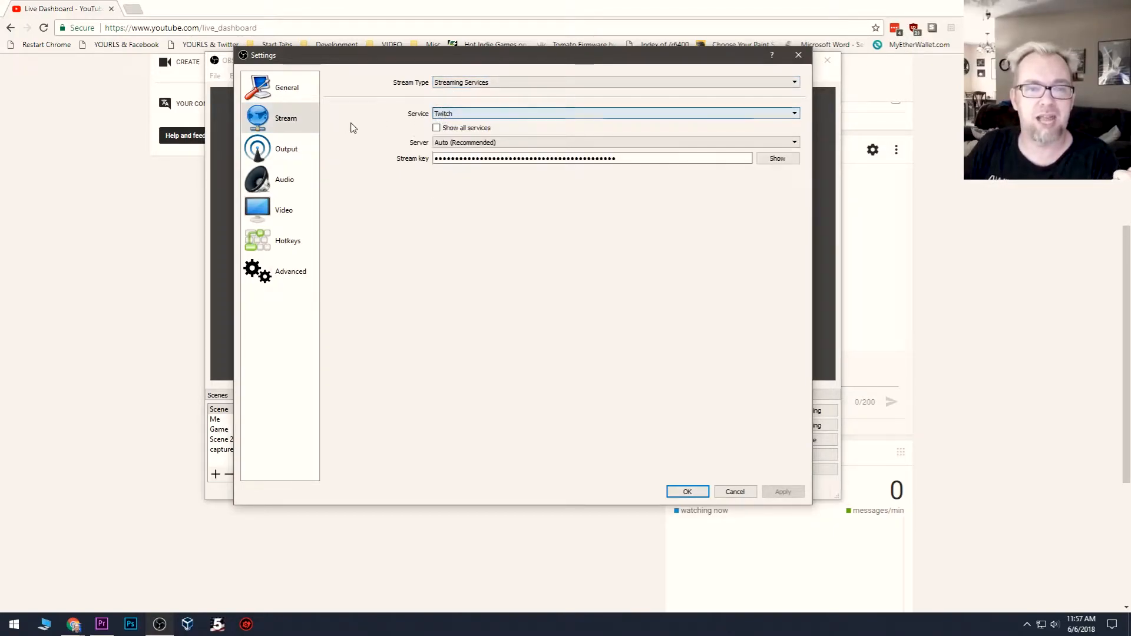
Step: Set the stream type to Custom Streaming Server and move the settings window aside
left_click(455, 82)
left_click(455, 101)
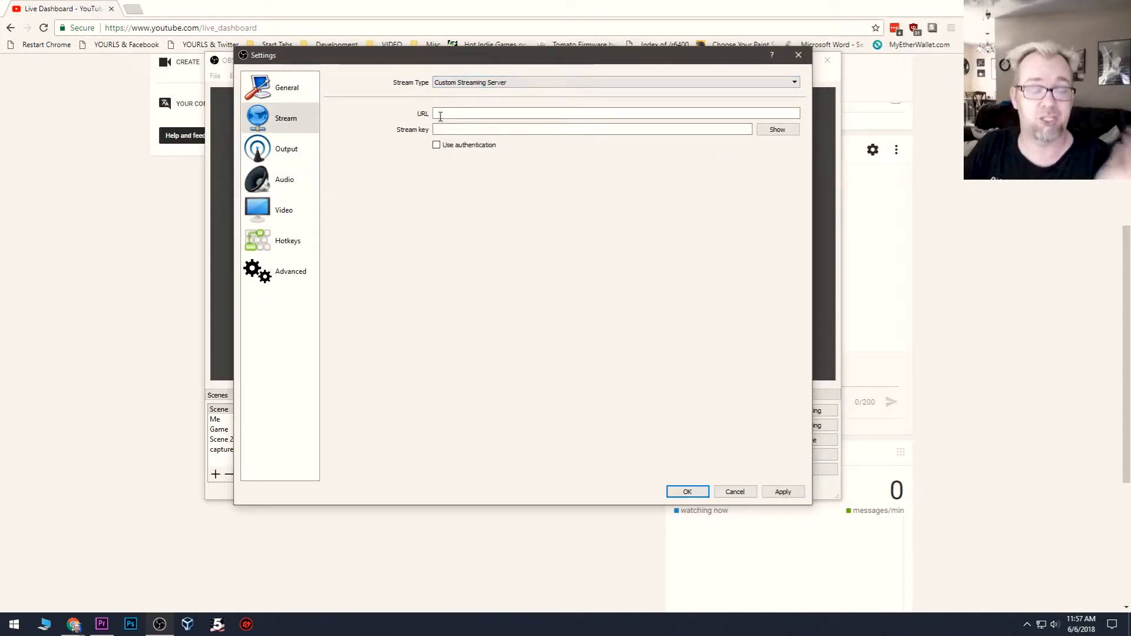
left_click_drag(444, 58, 610, 77)
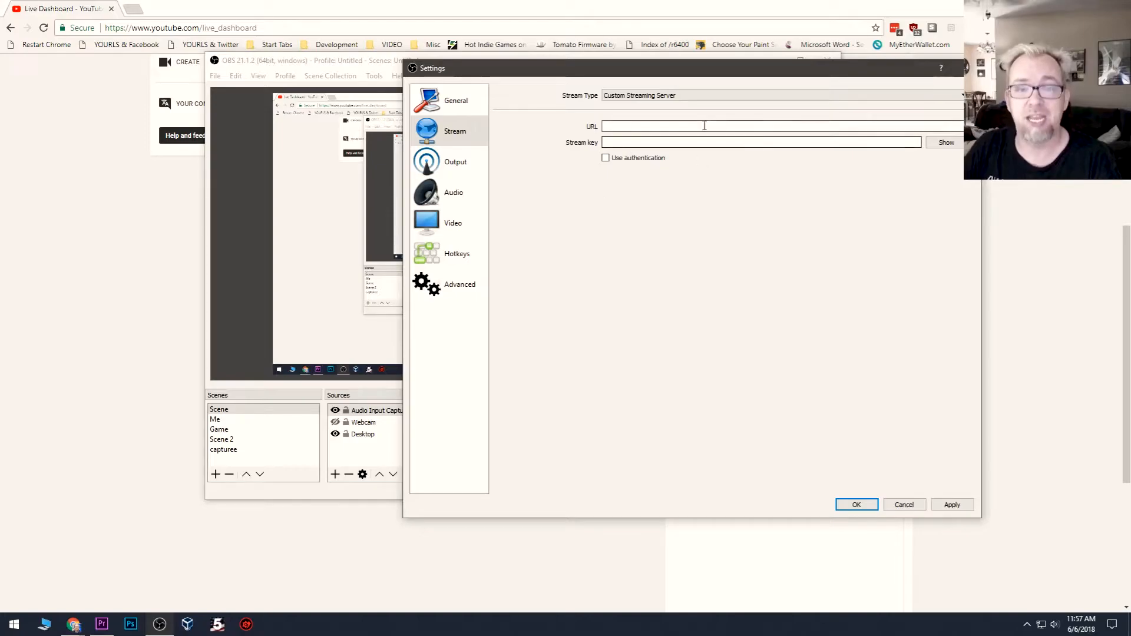
Step: Copy the server URL rtmp://a.rtmp.youtube.com/live2 from the YouTube live dashboard into the URL field of the OBS stream settings
left_click(101, 239)
left_click(365, 395)
key("ctrl+c")
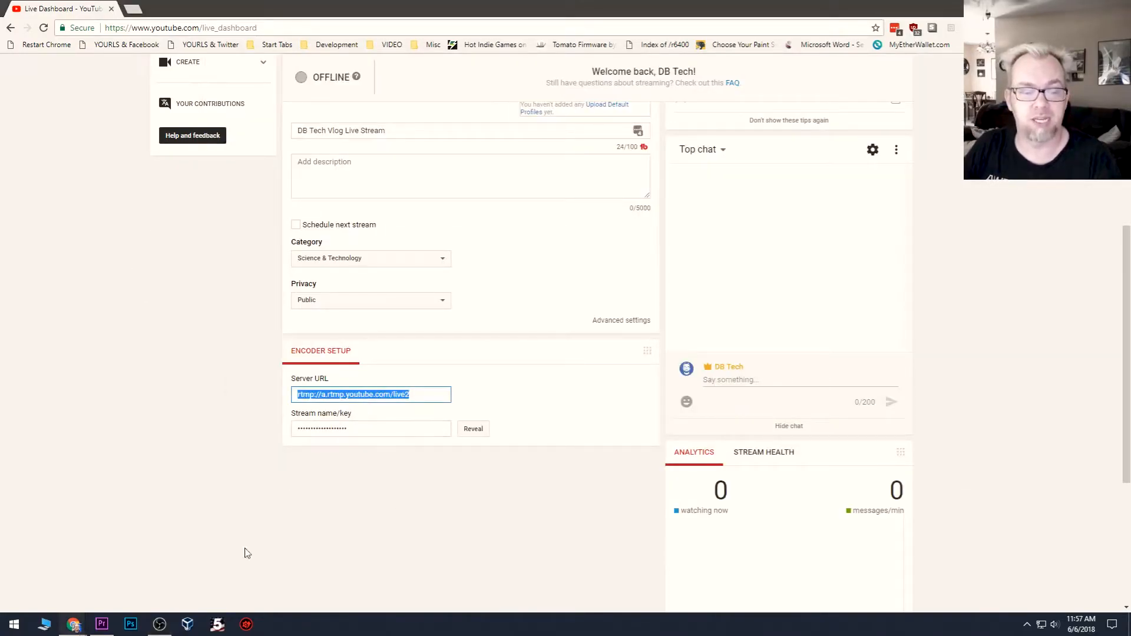
left_click(162, 624)
left_click(651, 126)
key("ctrl+v")
Step: Reveal the stream name/key in the YouTube dashboard's encoder setup, copy it and hide it again
left_click(134, 319)
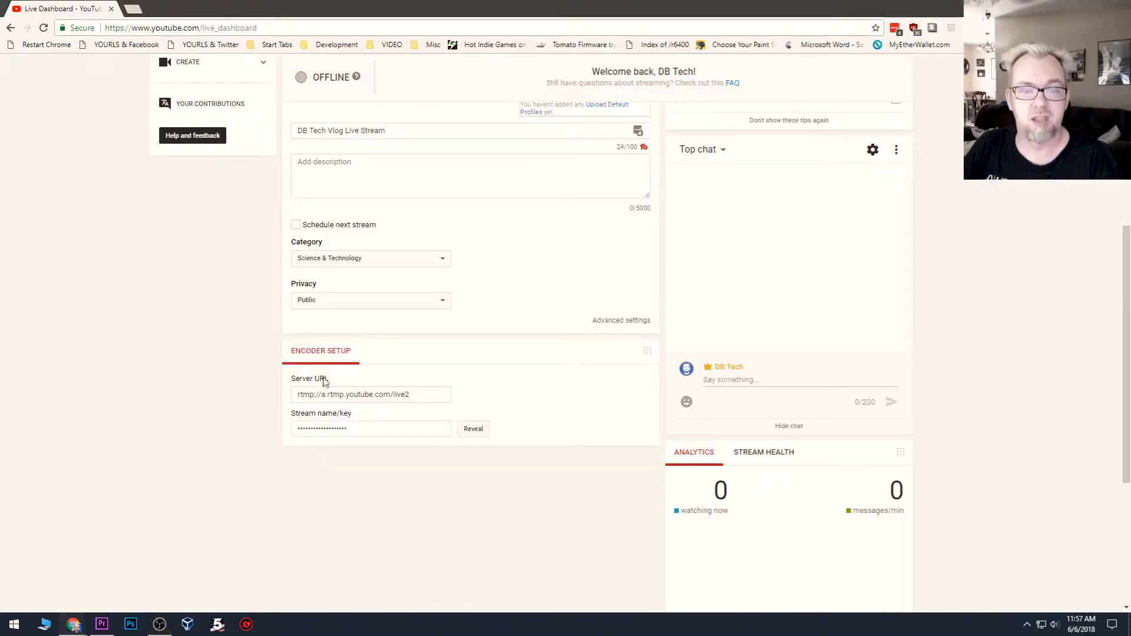
left_click(478, 431)
left_click(393, 436)
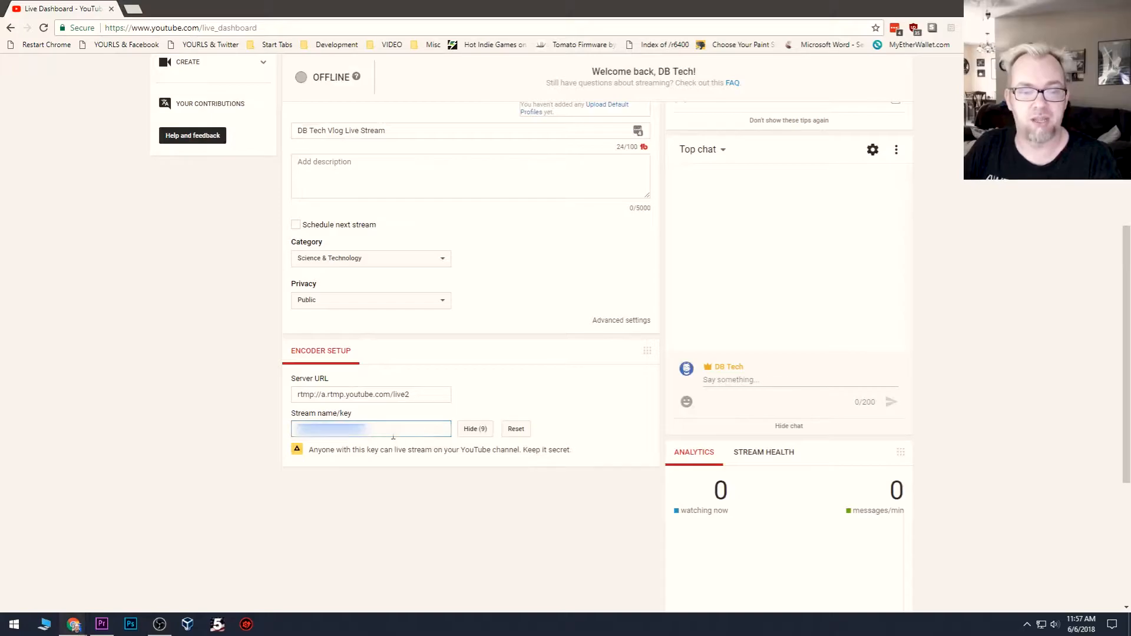
left_click(476, 430)
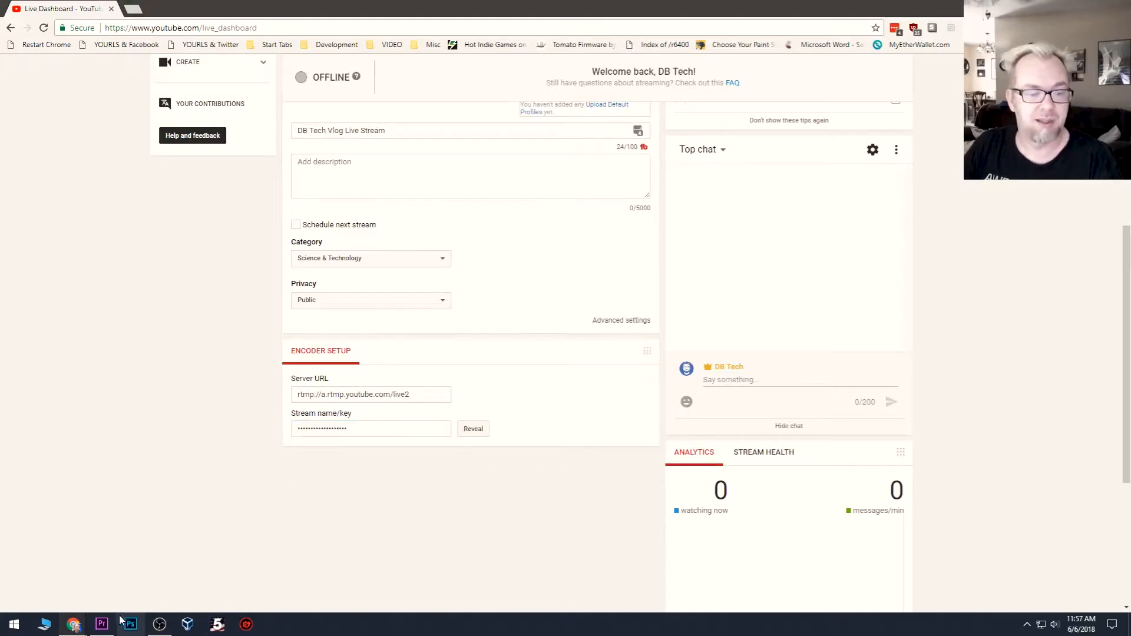
left_click(73, 626)
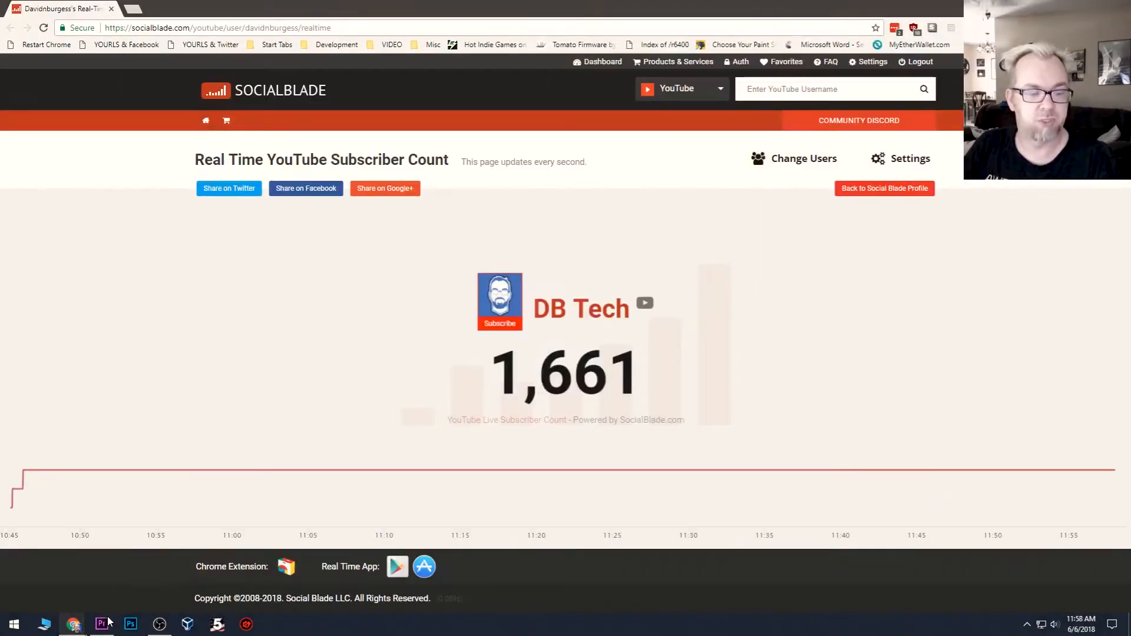
left_click(89, 625)
left_click(1063, 7)
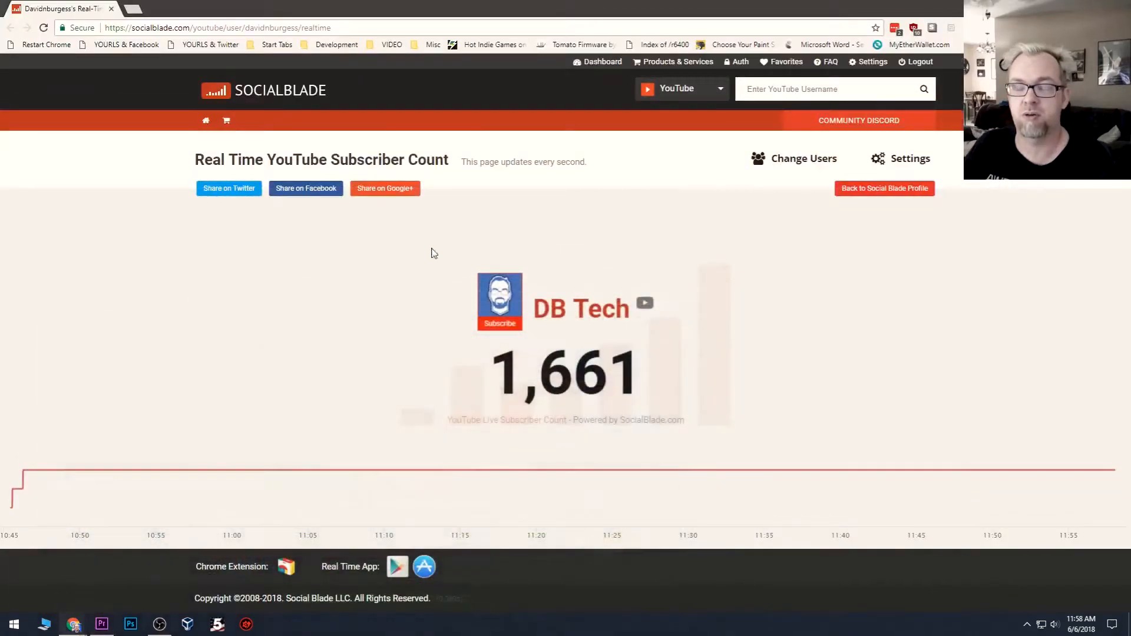
mouse_move(73, 624)
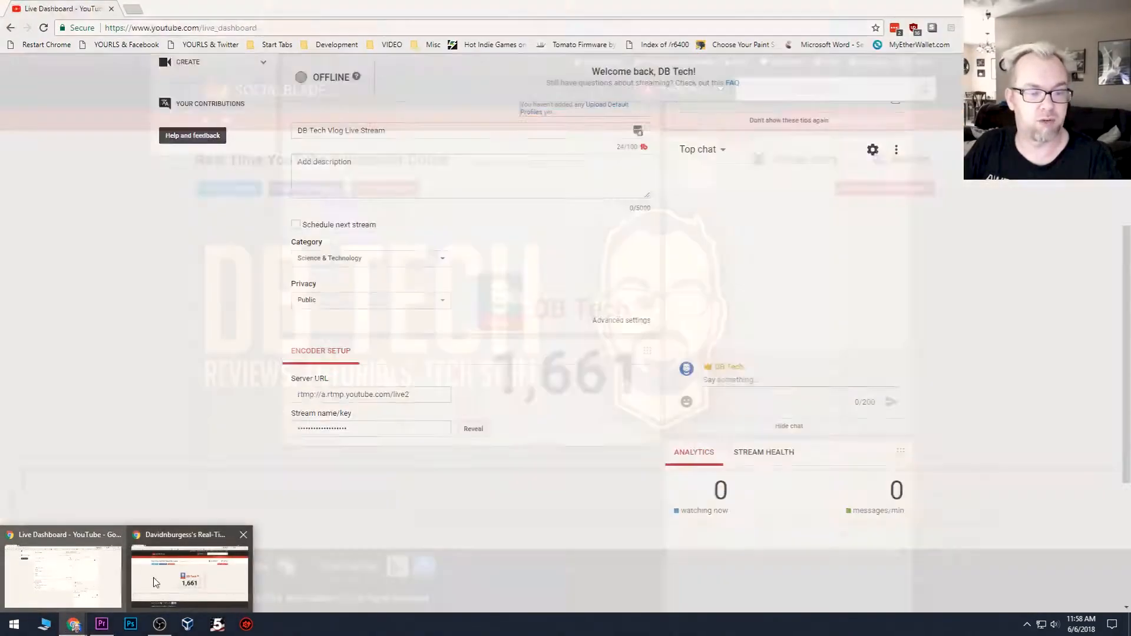
left_click(156, 582)
Step: Switch to OBS, paste the copied key into the stream key field, apply the change and close the settings
left_click(159, 624)
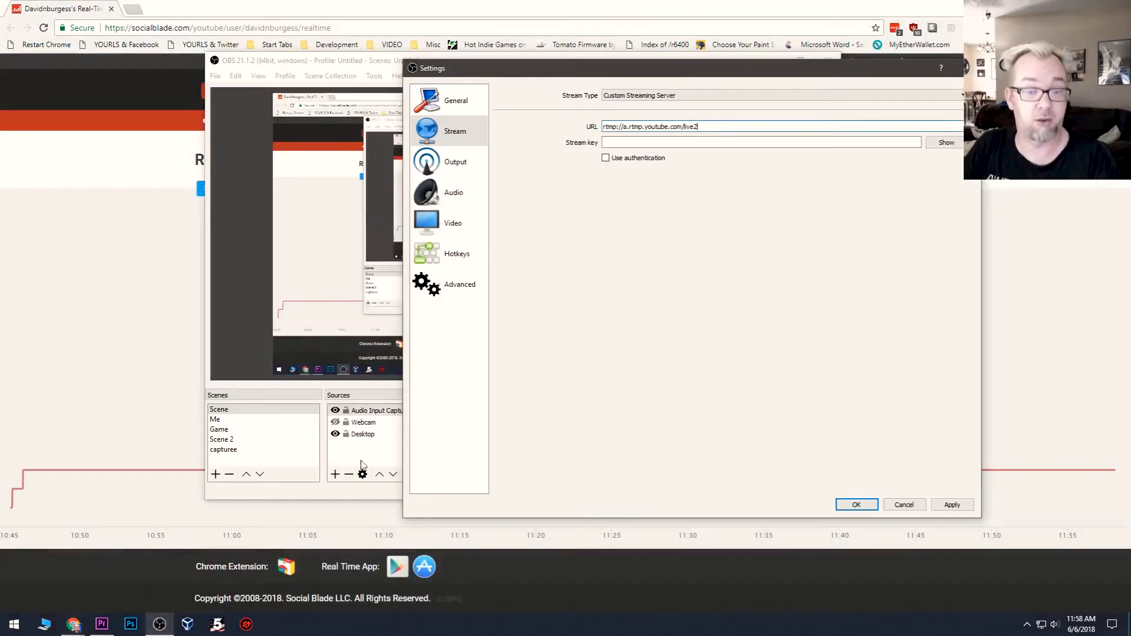
left_click(630, 142)
key("ctrl+v")
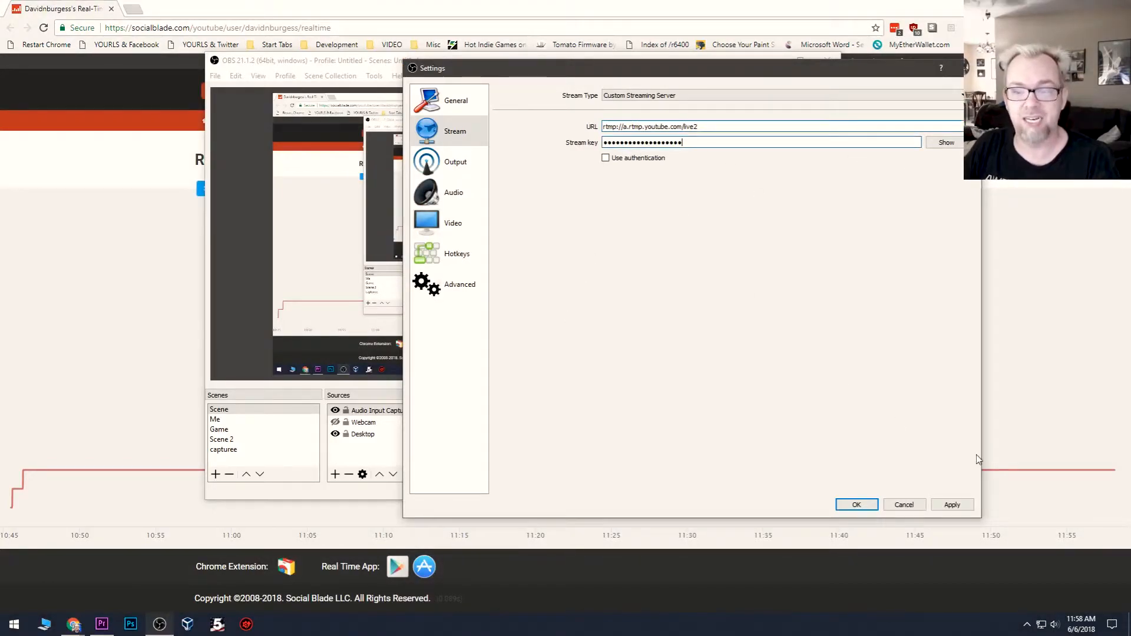
left_click(960, 509)
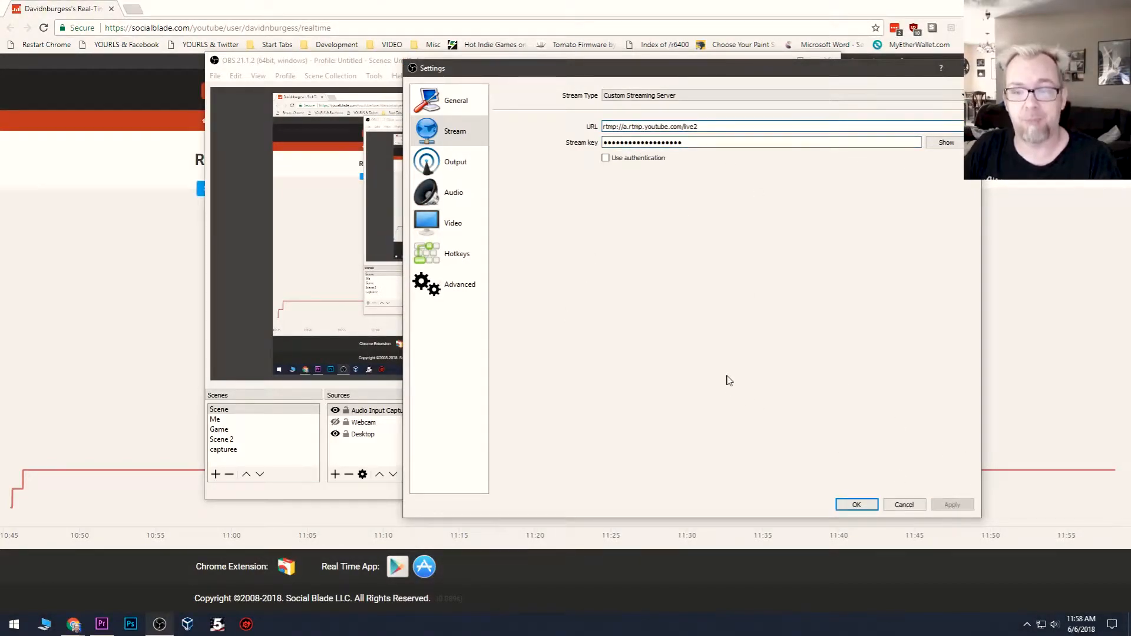
left_click_drag(642, 68, 570, 69)
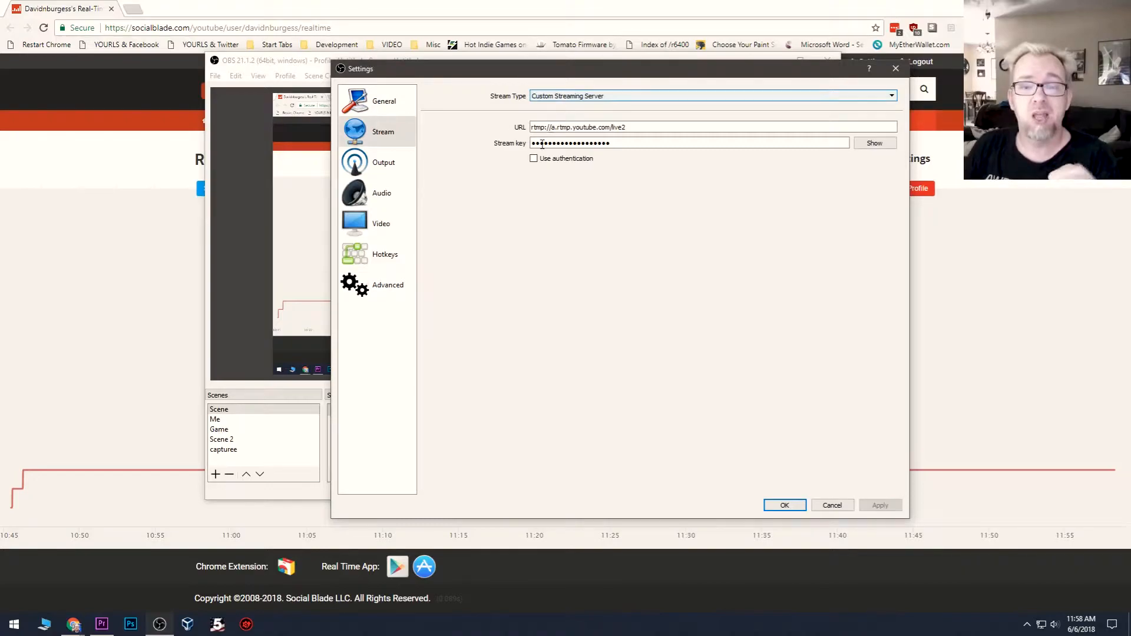
mouse_move(572, 127)
left_mouse_down()
mouse_move(642, 130)
mouse_move(559, 141)
left_mouse_up()
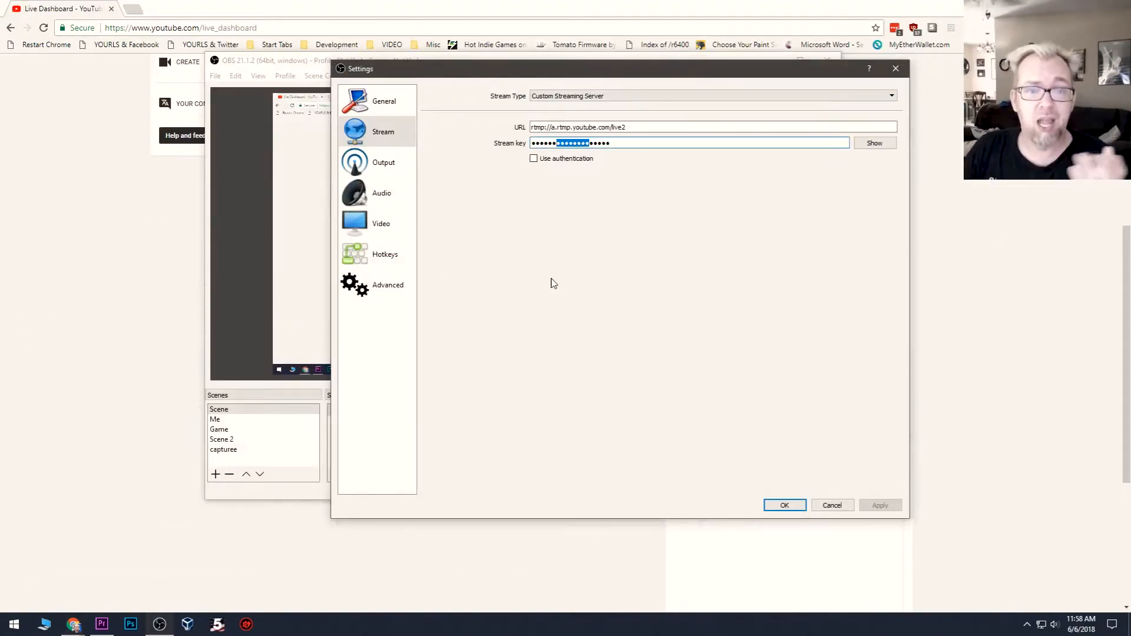
left_click(785, 504)
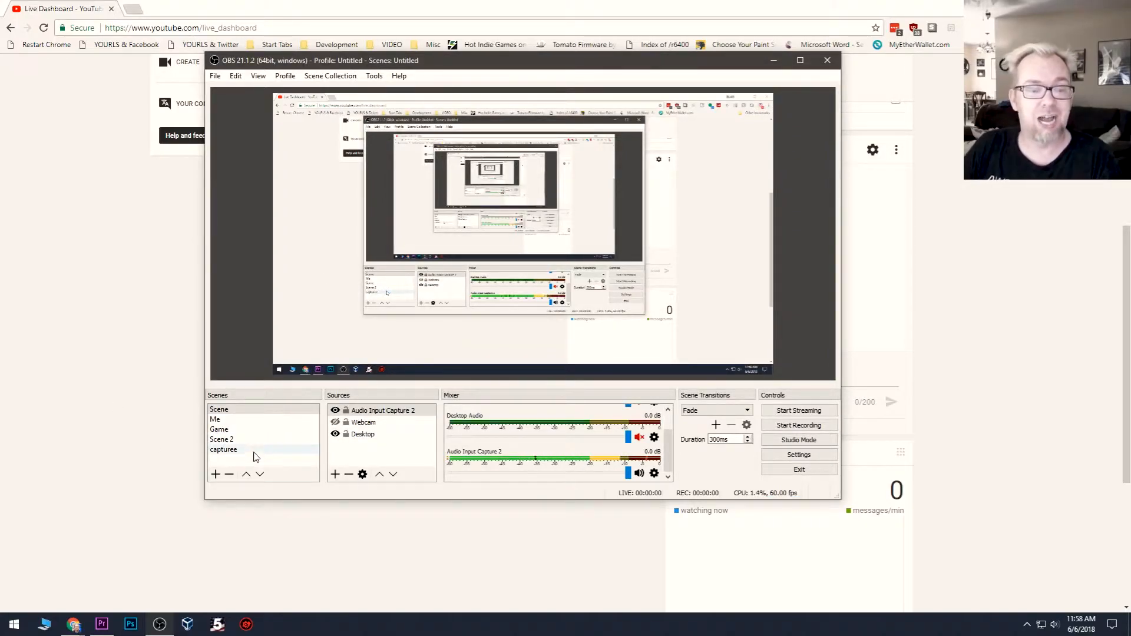
Step: Add a new scene named Demo
left_click(216, 475)
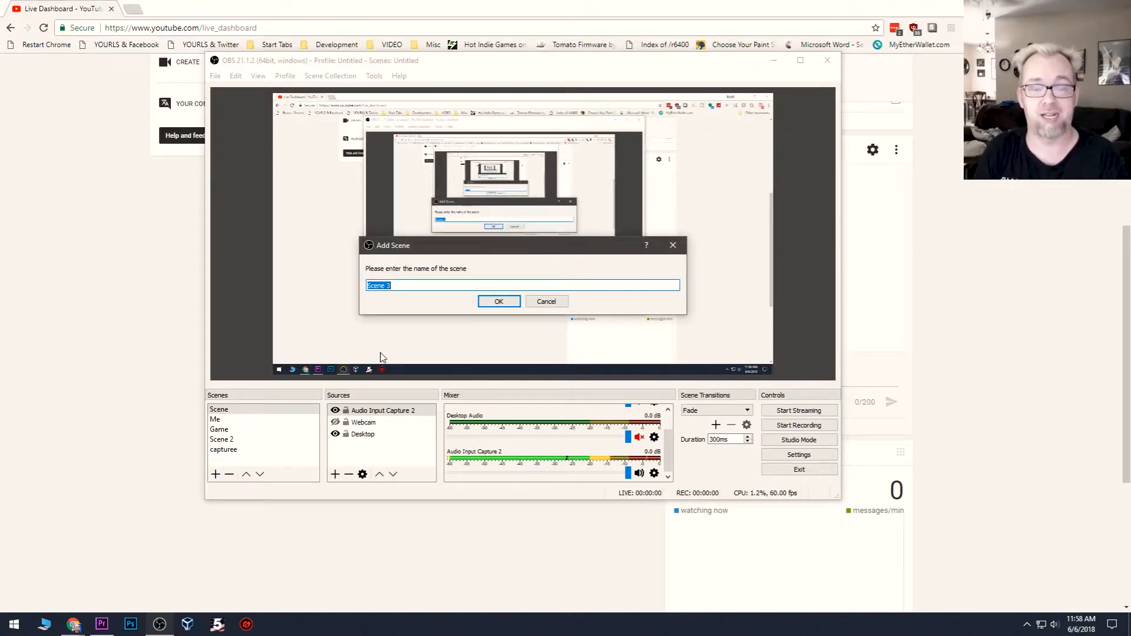
type("De")
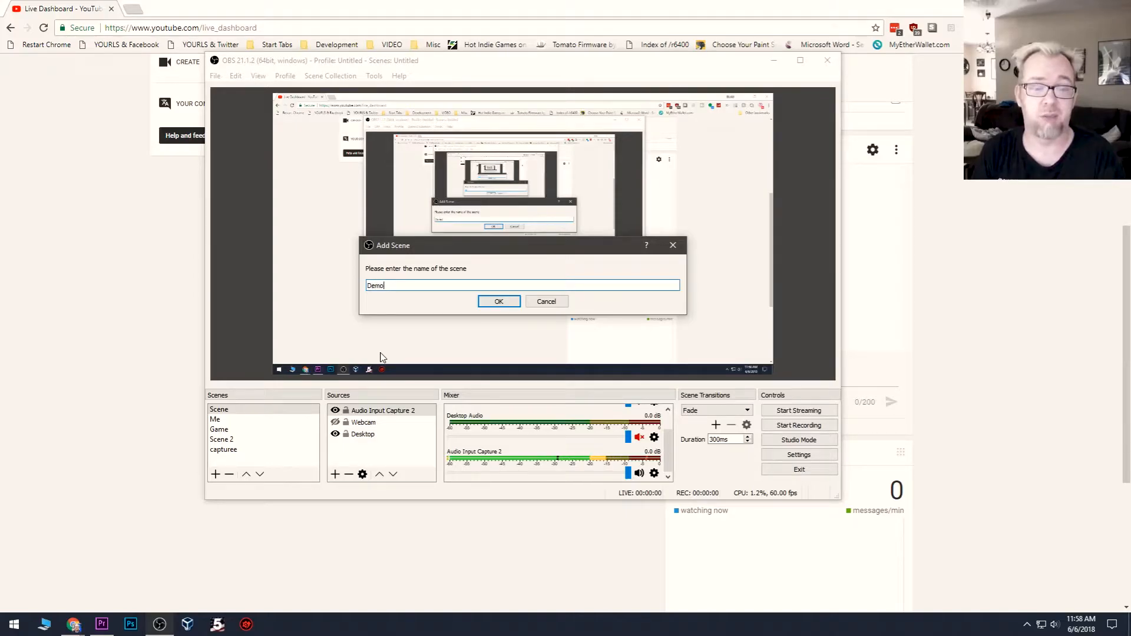
type("mo")
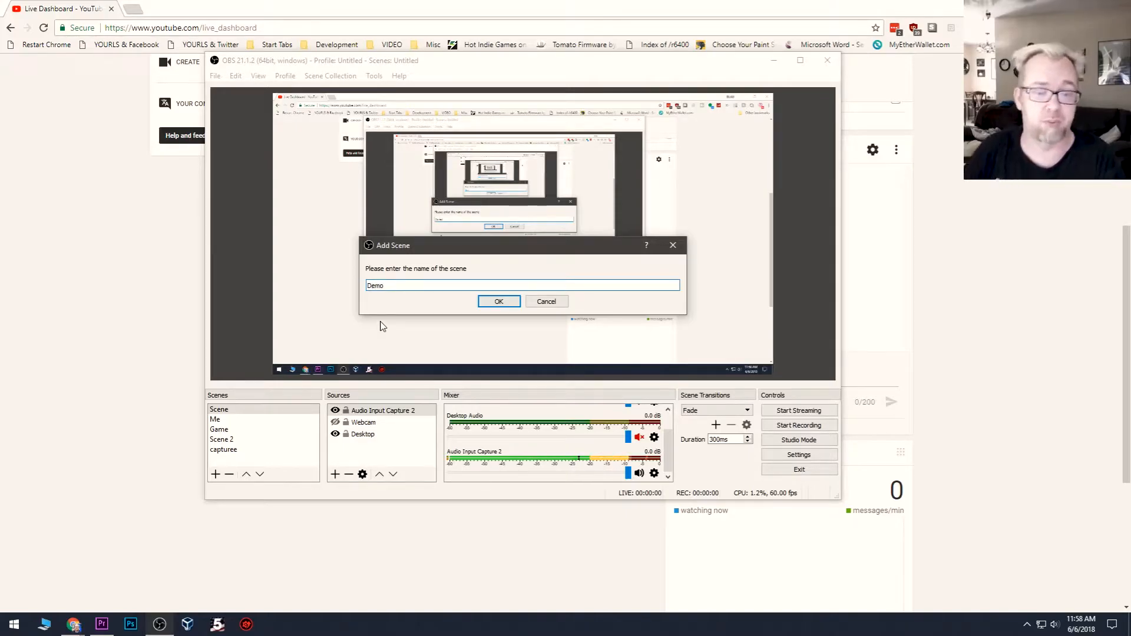
left_click(495, 301)
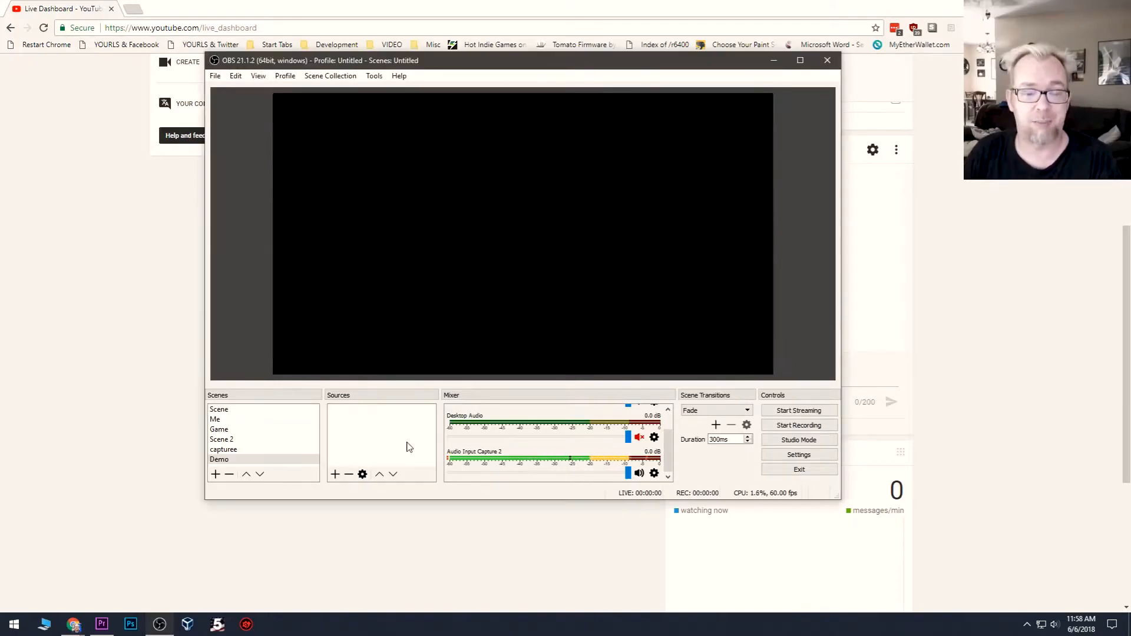
Step: Add a Video Capture Device source named Webcam2 to the Demo scene, using the Logitech Webcam C930e
left_click(335, 474)
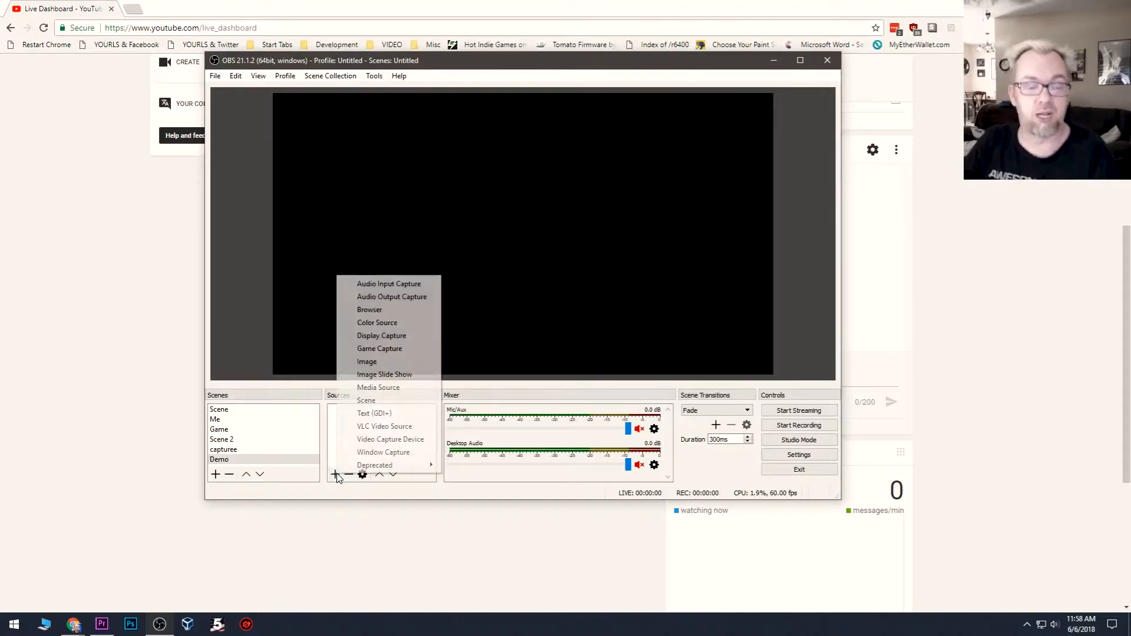
left_click(348, 439)
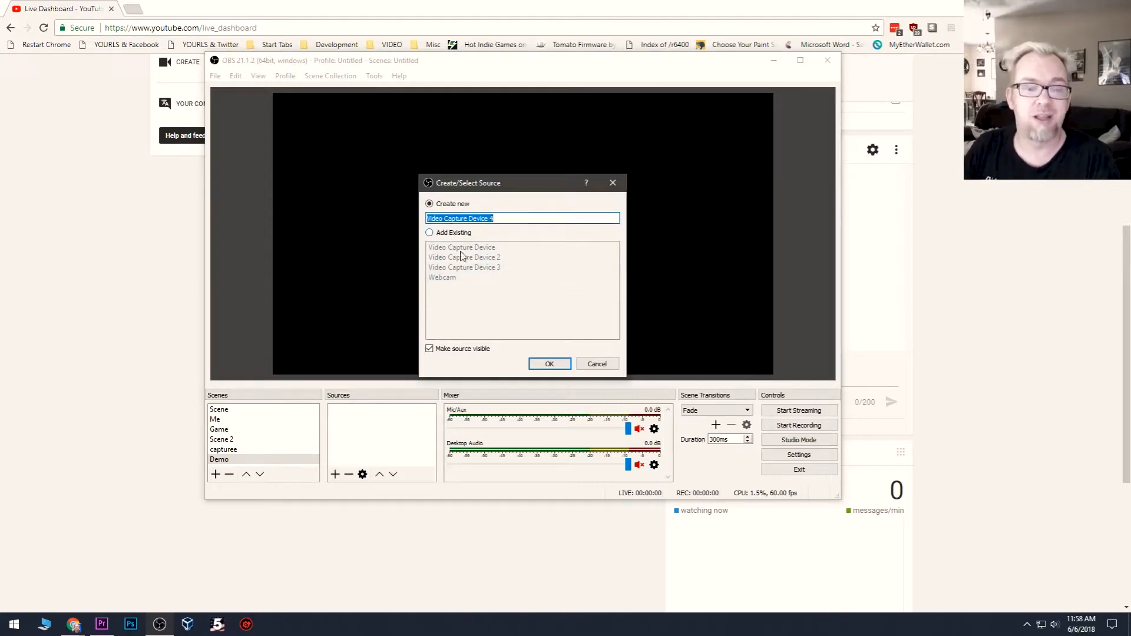
type("Webcam2")
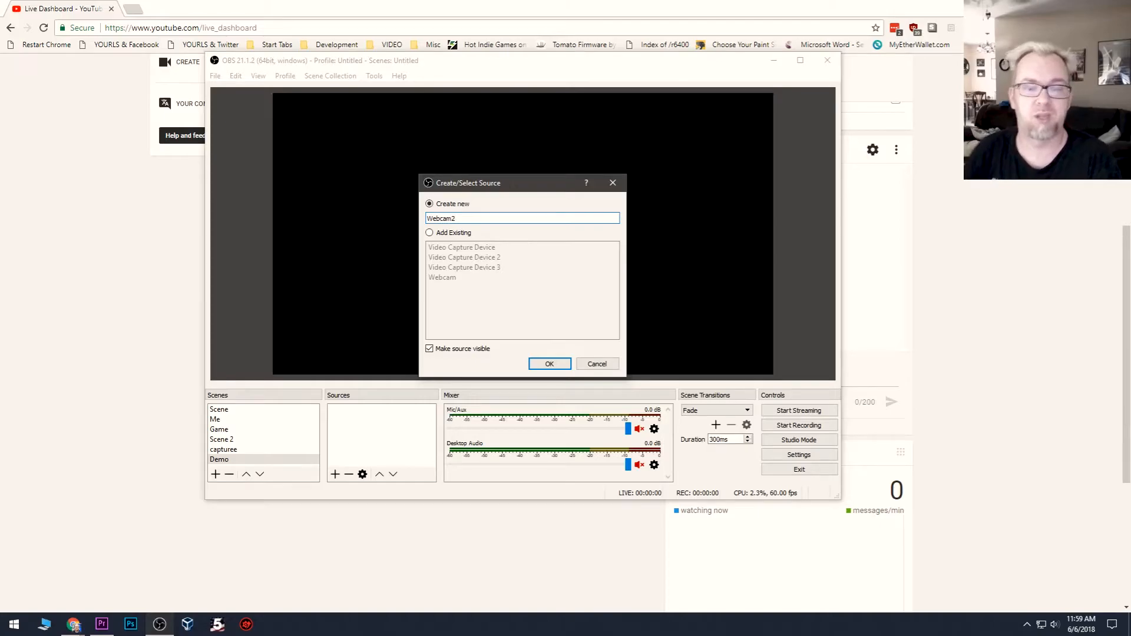
left_click(549, 363)
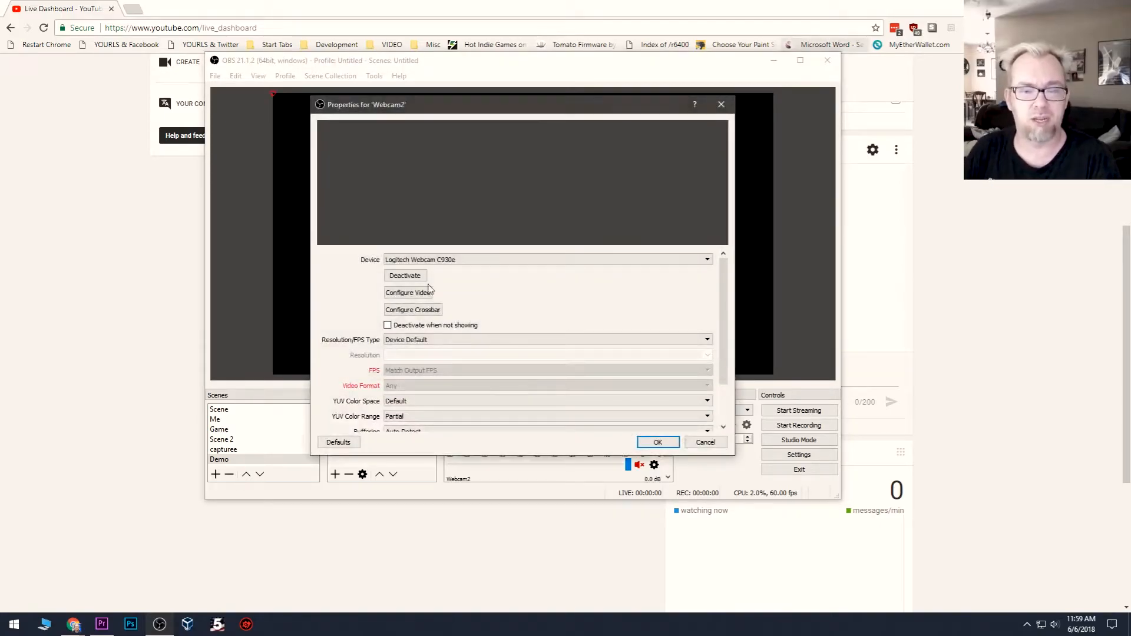
left_click(401, 261)
left_click(402, 268)
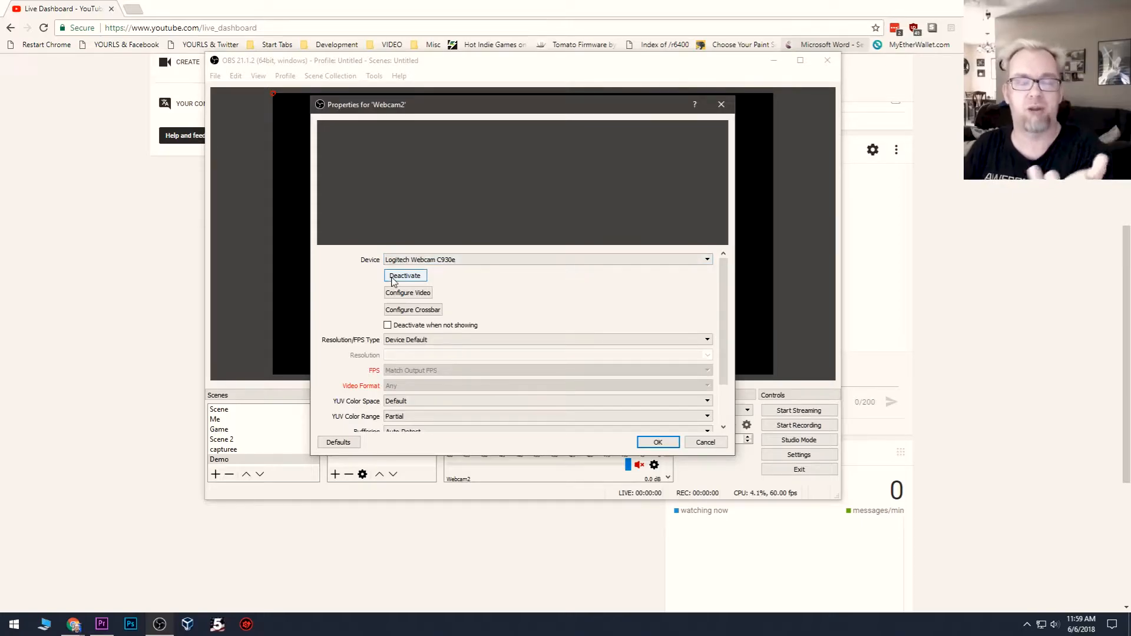
left_click(658, 443)
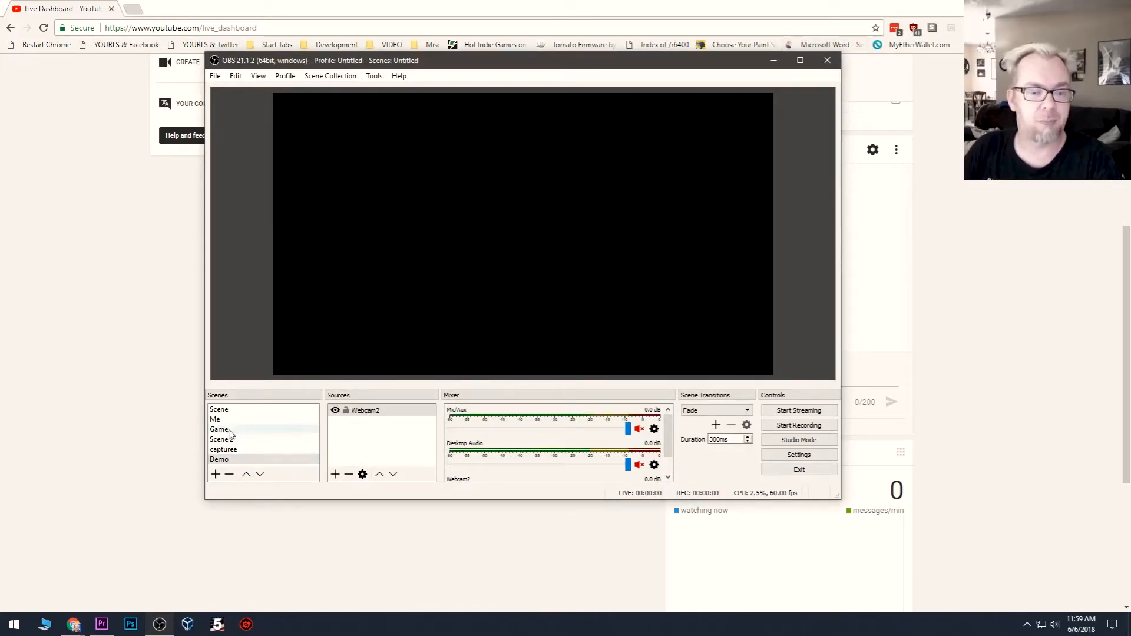
Step: Create a new Display Capture source named Desktop2 in the Demo scene
left_click(215, 475)
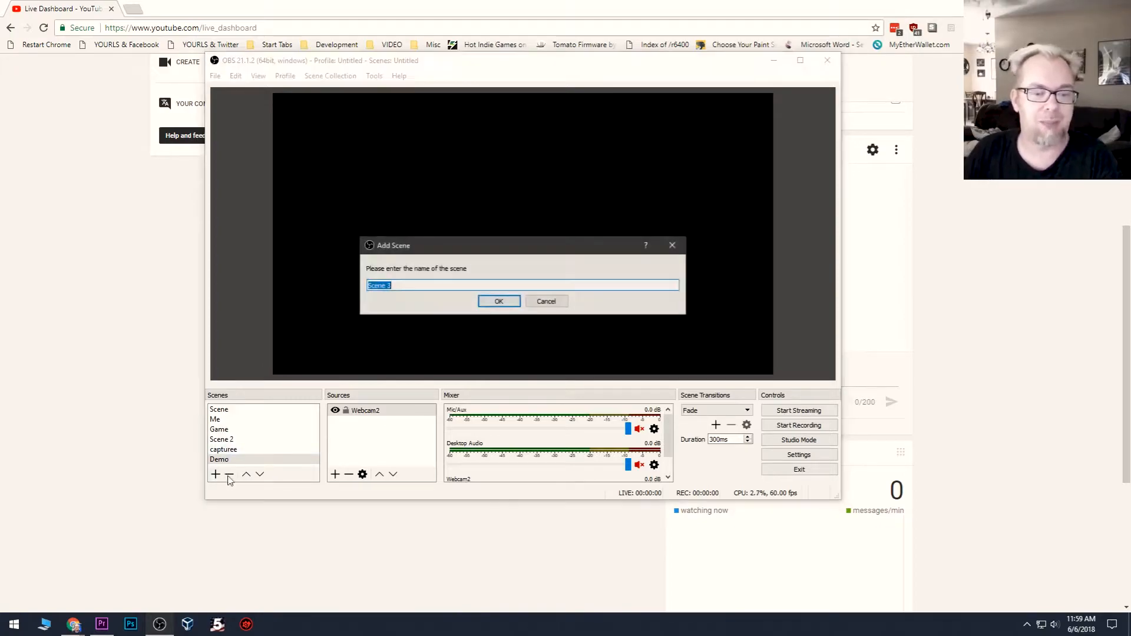
left_click(540, 301)
left_click(334, 475)
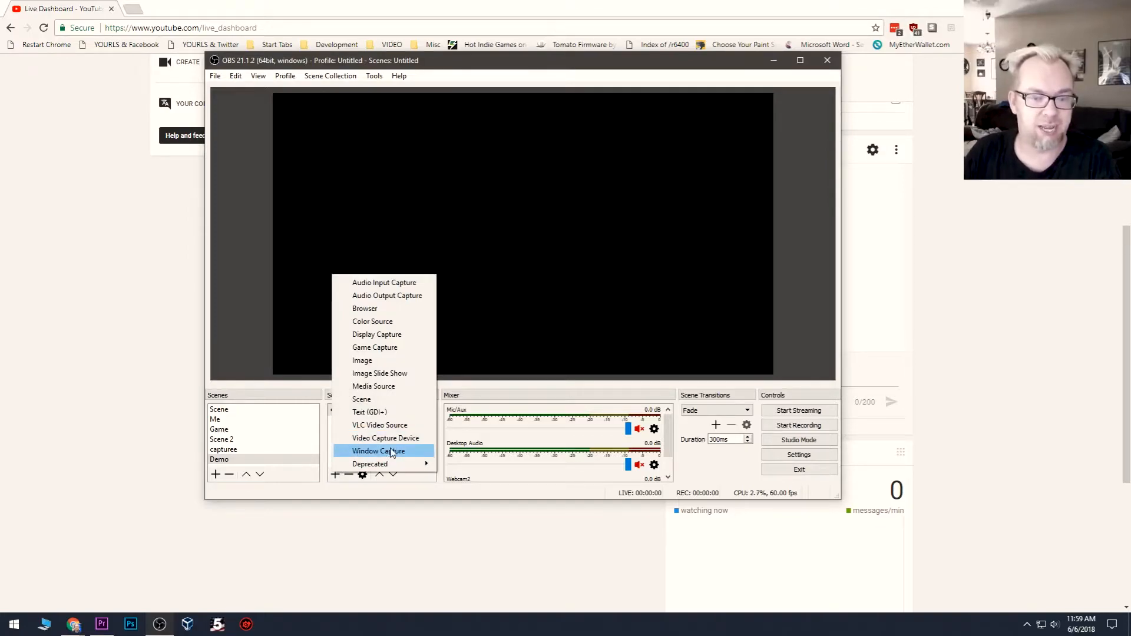
left_click(386, 334)
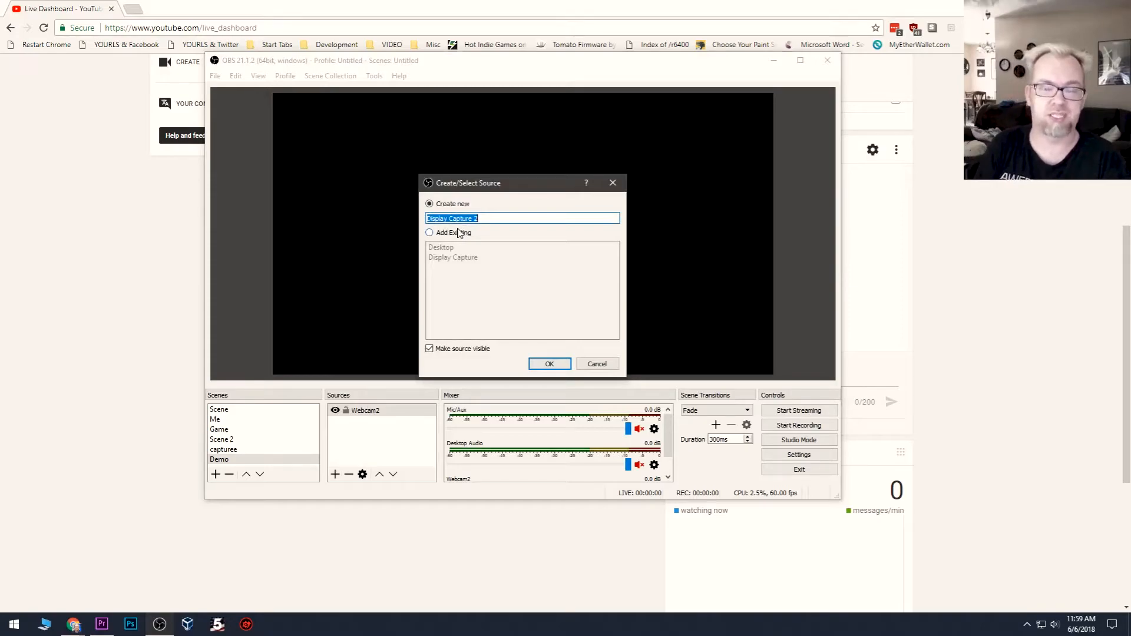
type("Desk")
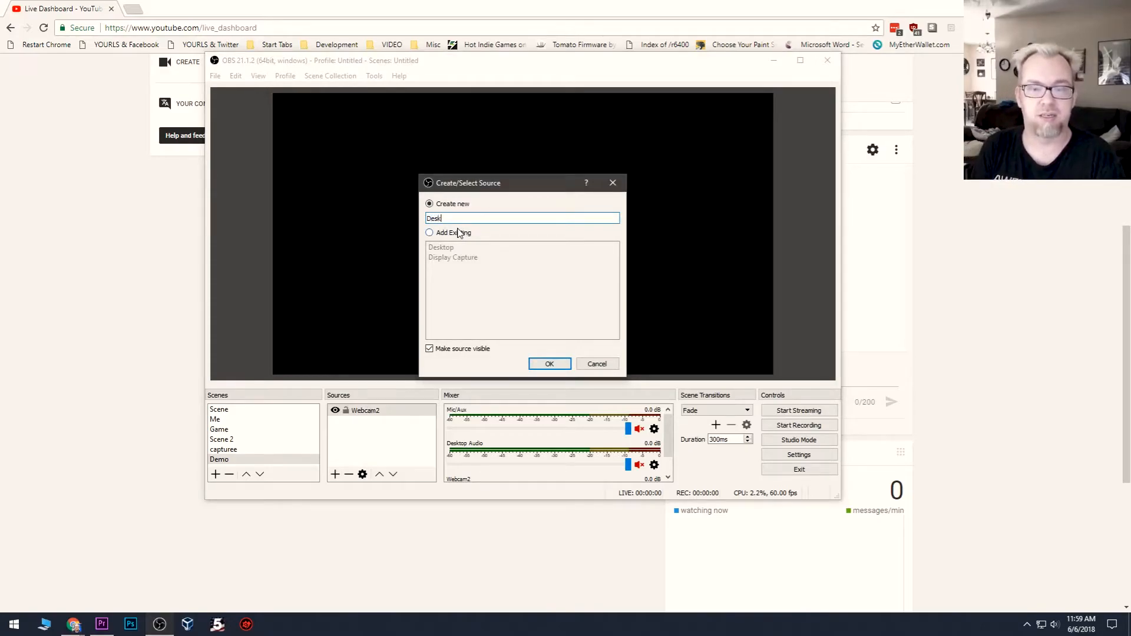
type("top")
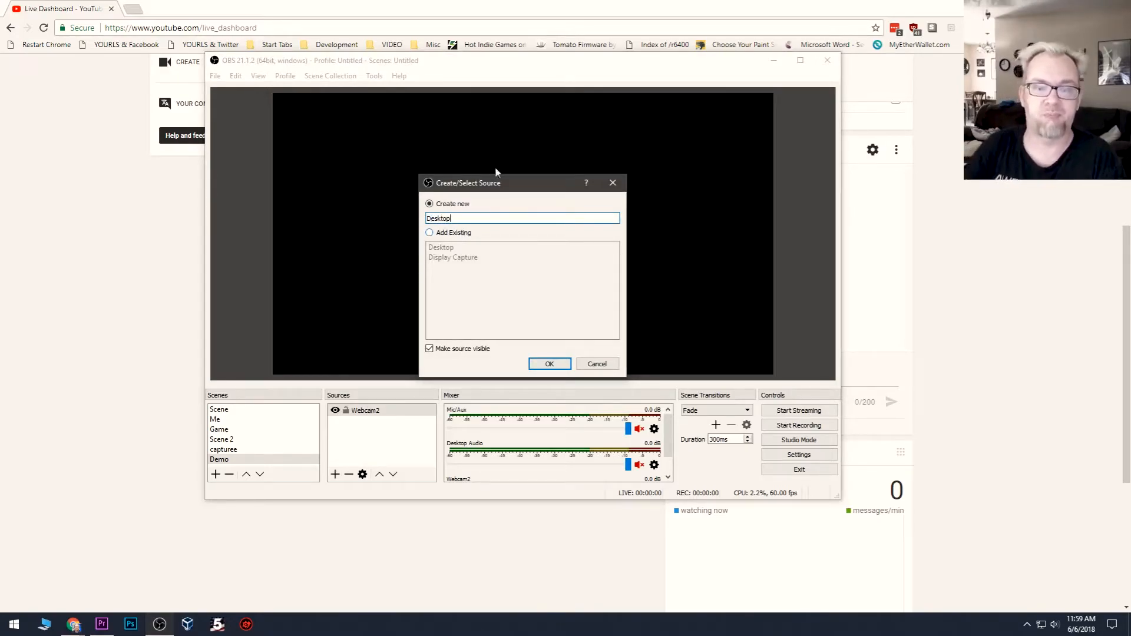
left_click(545, 366)
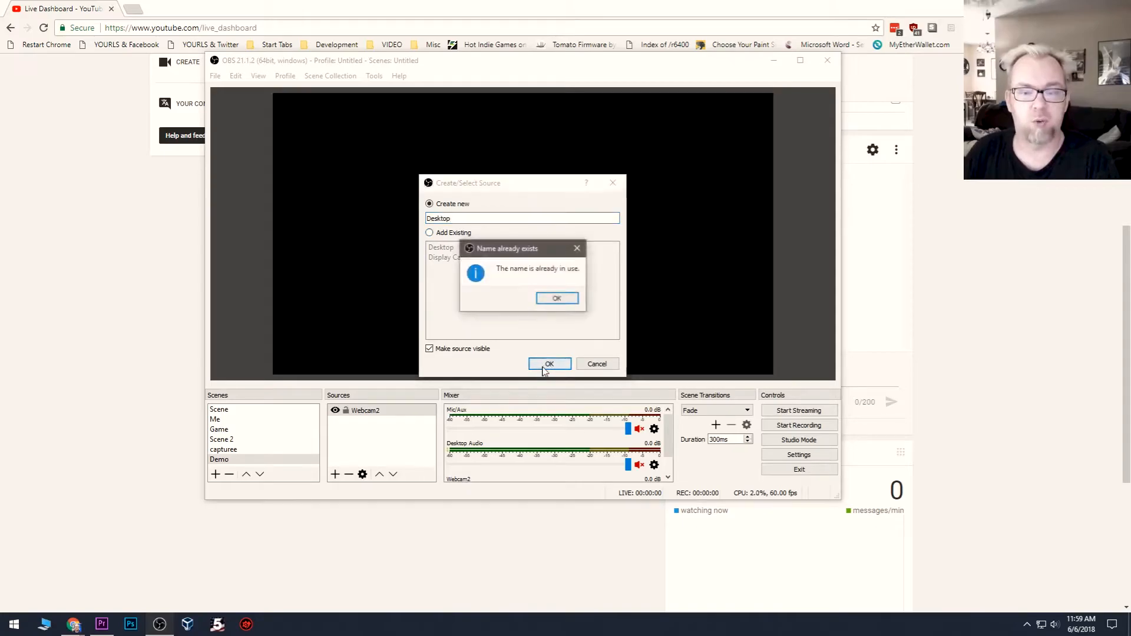
left_click(546, 297)
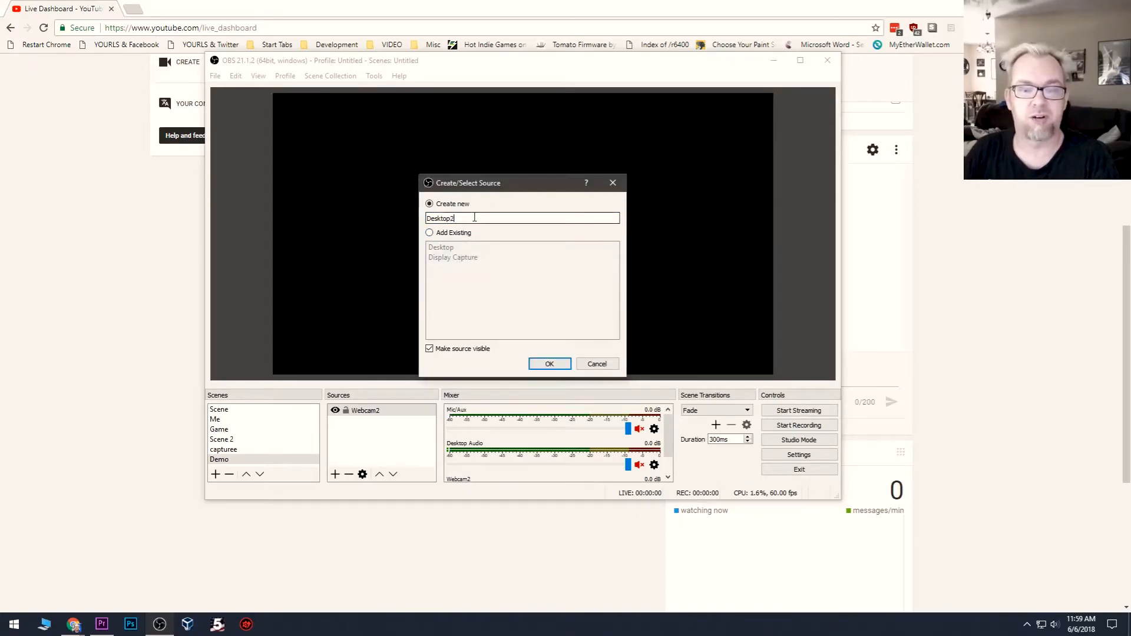
left_click(548, 364)
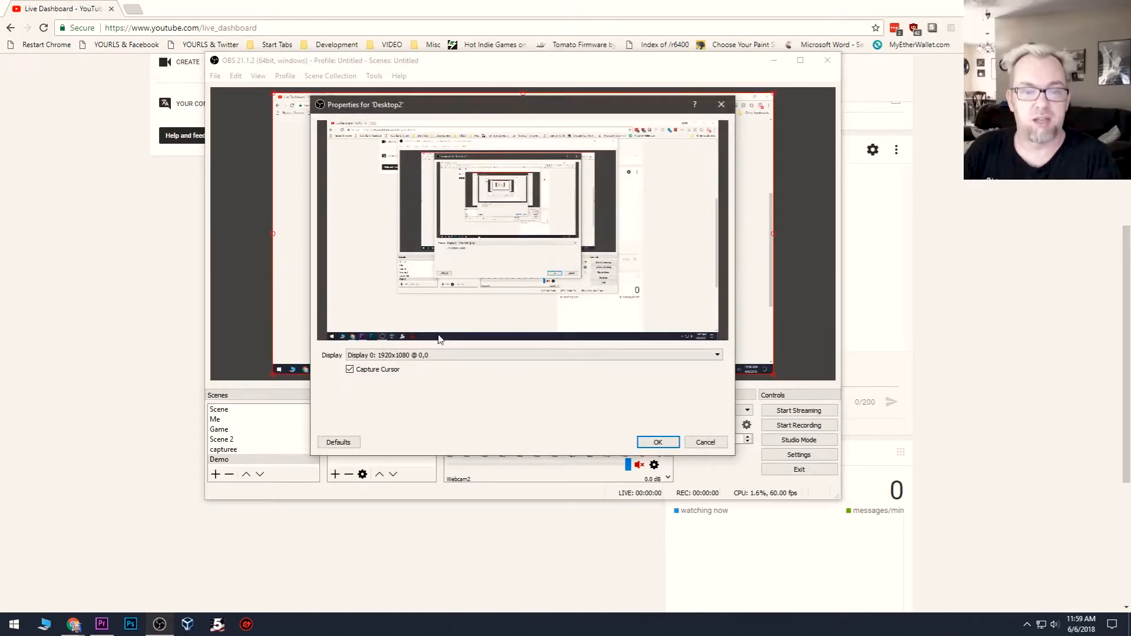
Step: Set the Desktop2 source to capture Display 0: 1920x1080 and confirm its properties
left_click(388, 356)
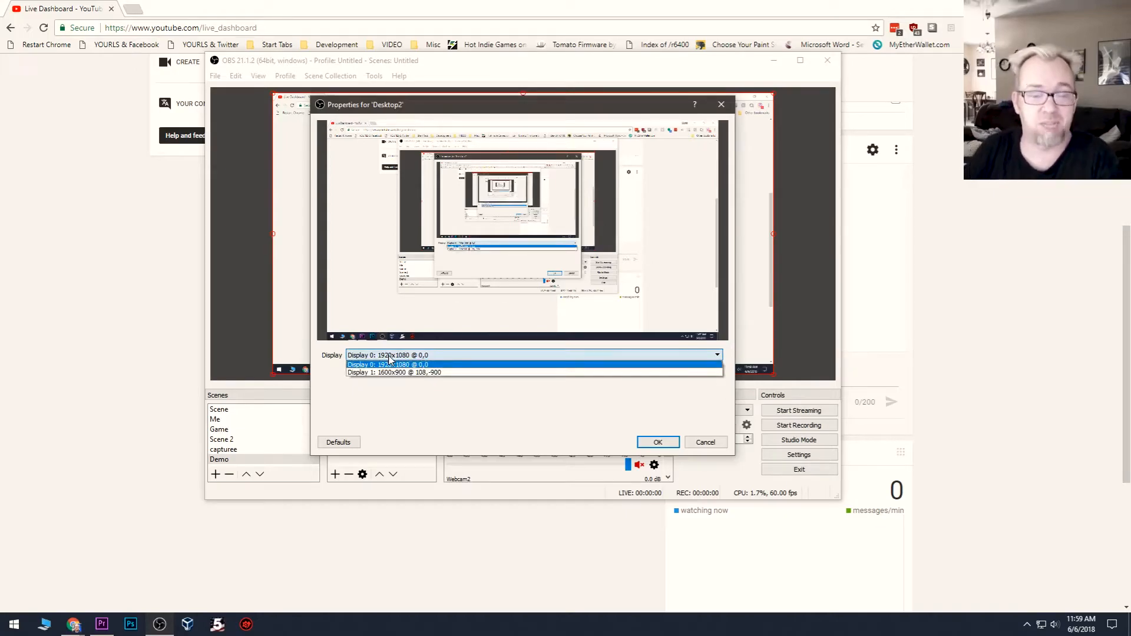
left_click(391, 364)
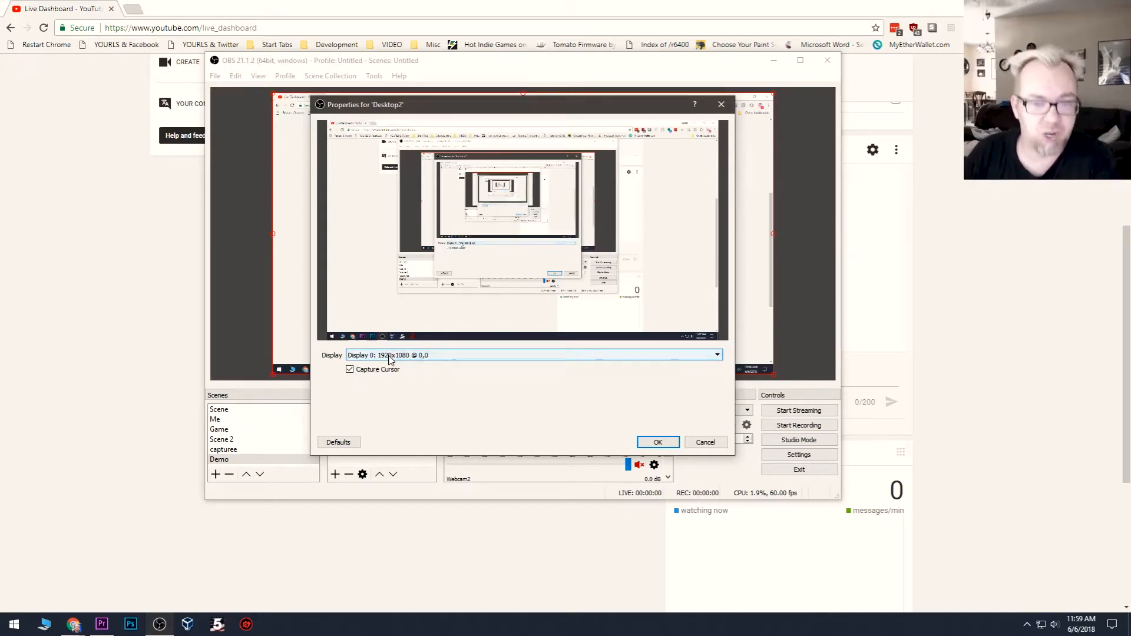
left_click(381, 356)
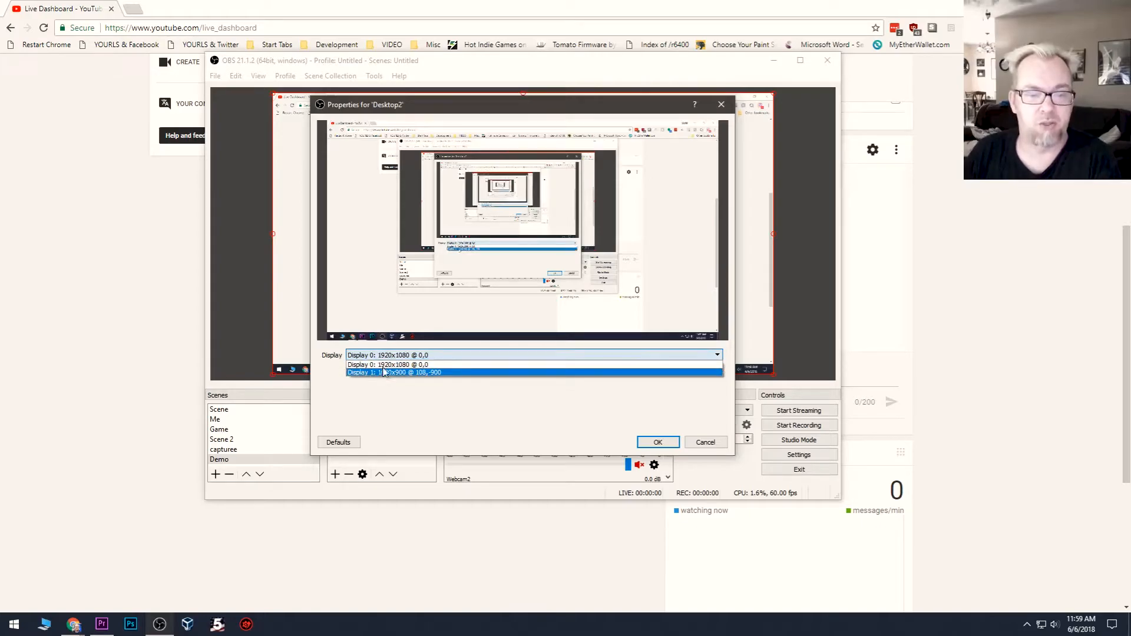
left_click(389, 365)
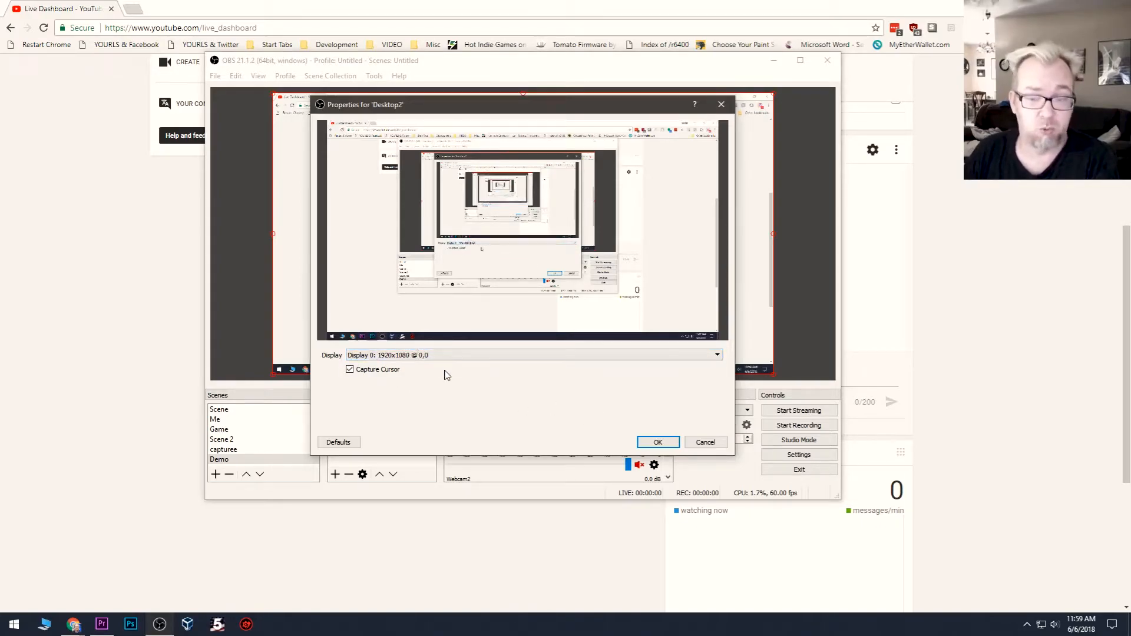
left_click(648, 444)
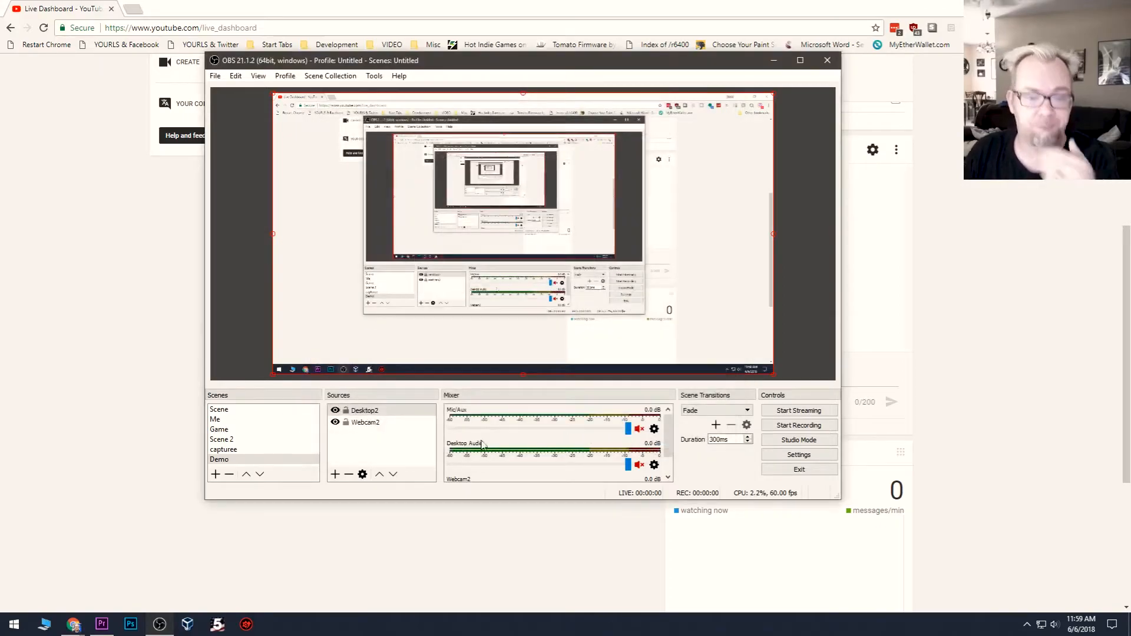
Step: Add an Audio Input Capture source named Mic2 to the Demo scene, using the Microphone (BLUE NESSIE USB MIC) device
left_click(335, 475)
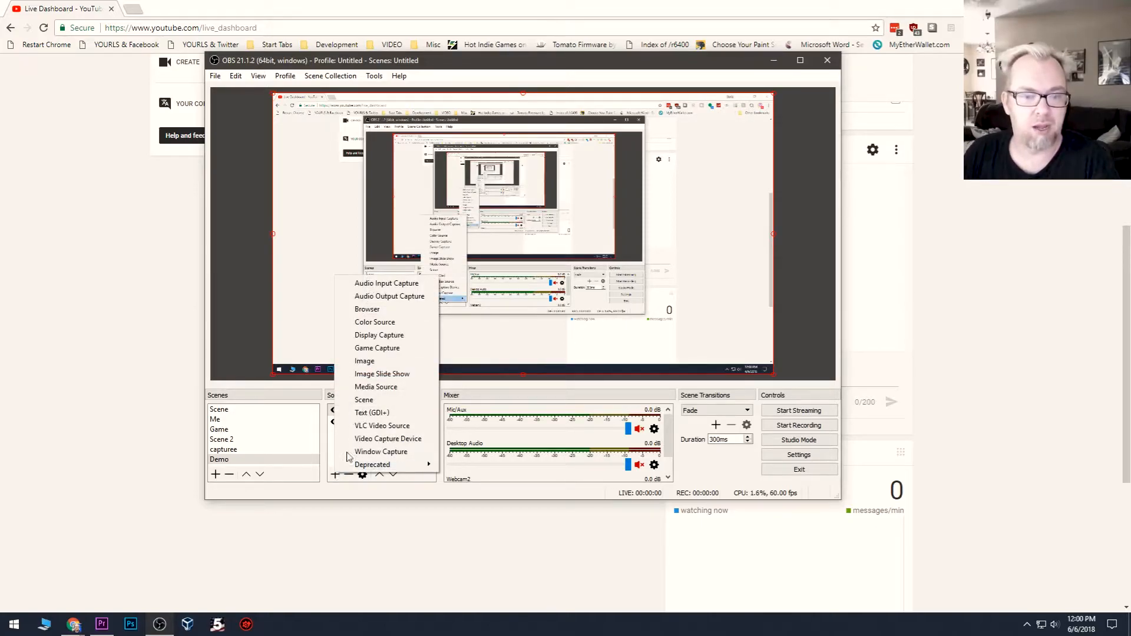
left_click(377, 284)
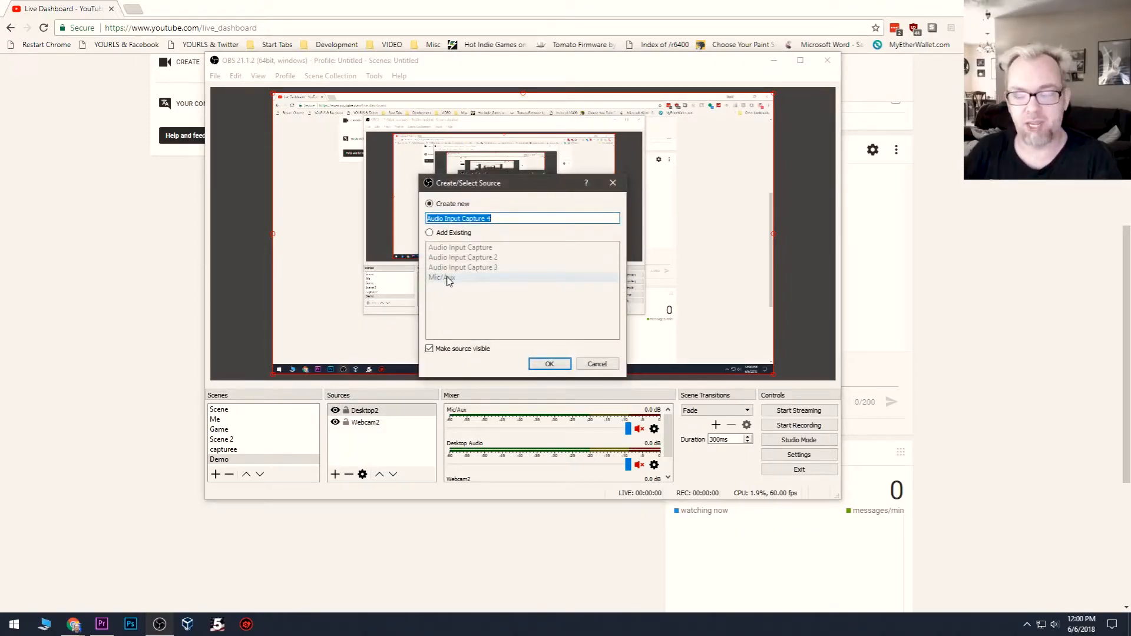
type("Mic2")
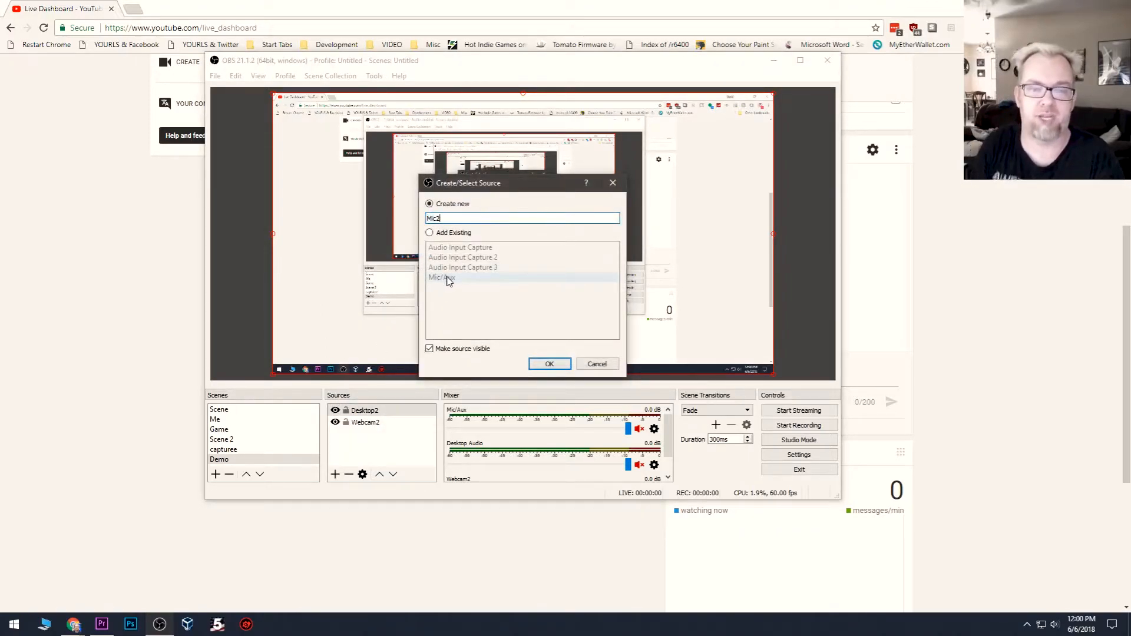
left_click(549, 368)
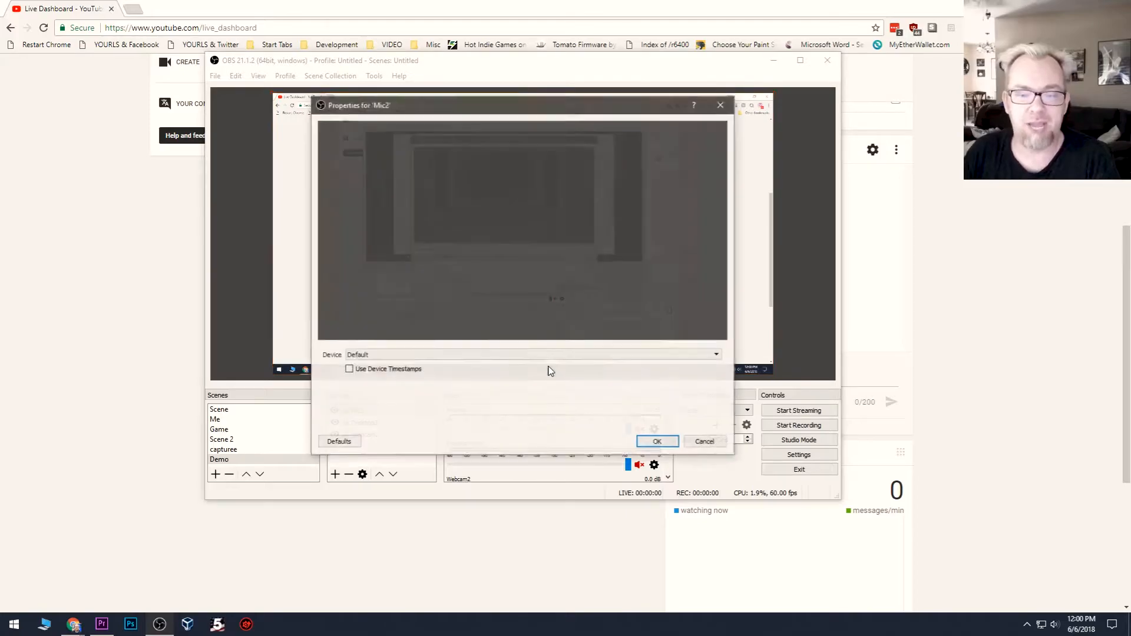
left_click(406, 356)
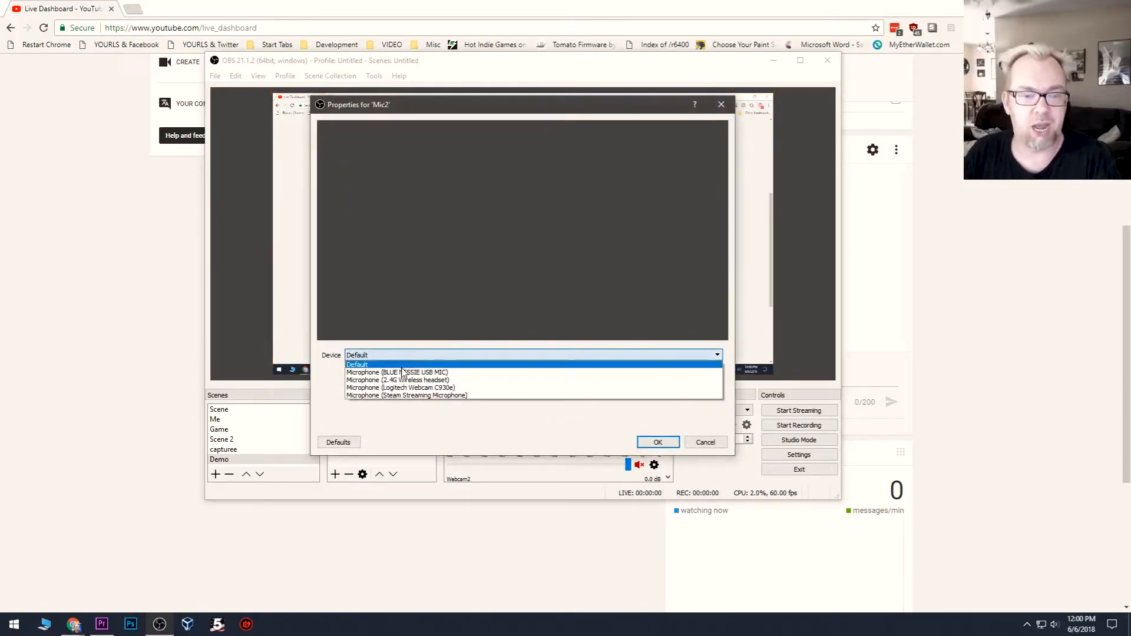
left_click(401, 373)
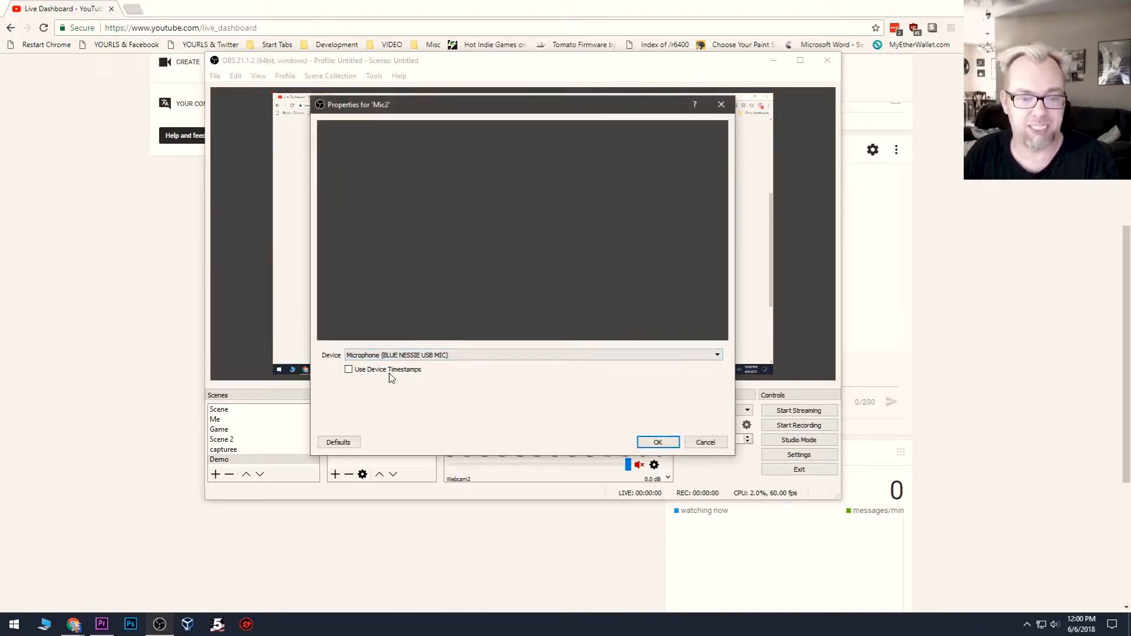
left_click(433, 355)
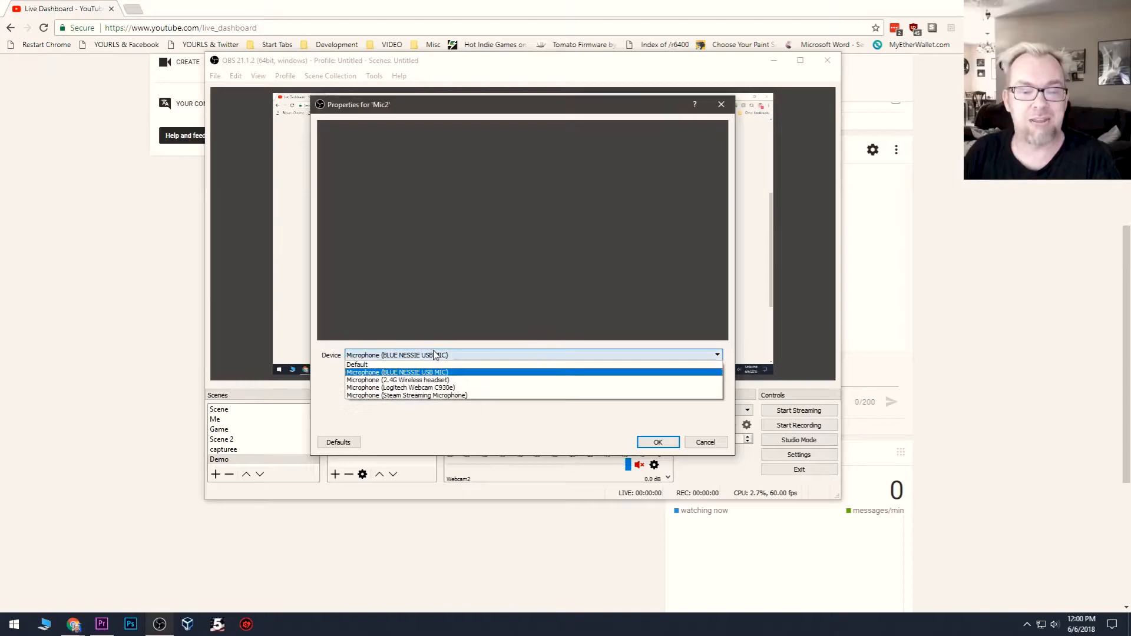
left_click(416, 373)
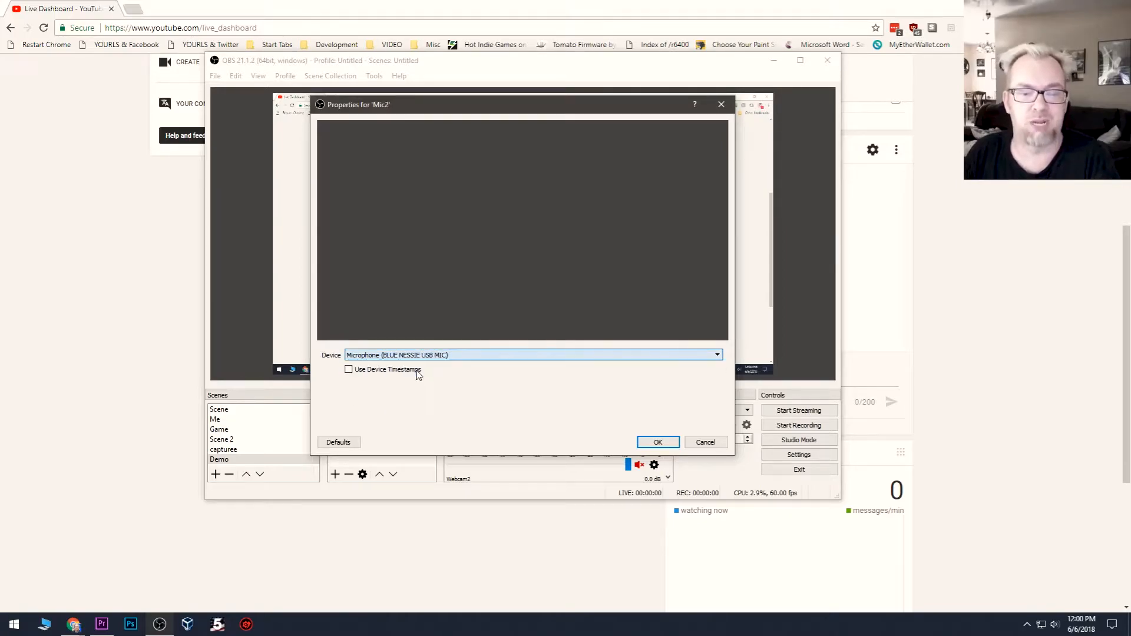
left_click(656, 443)
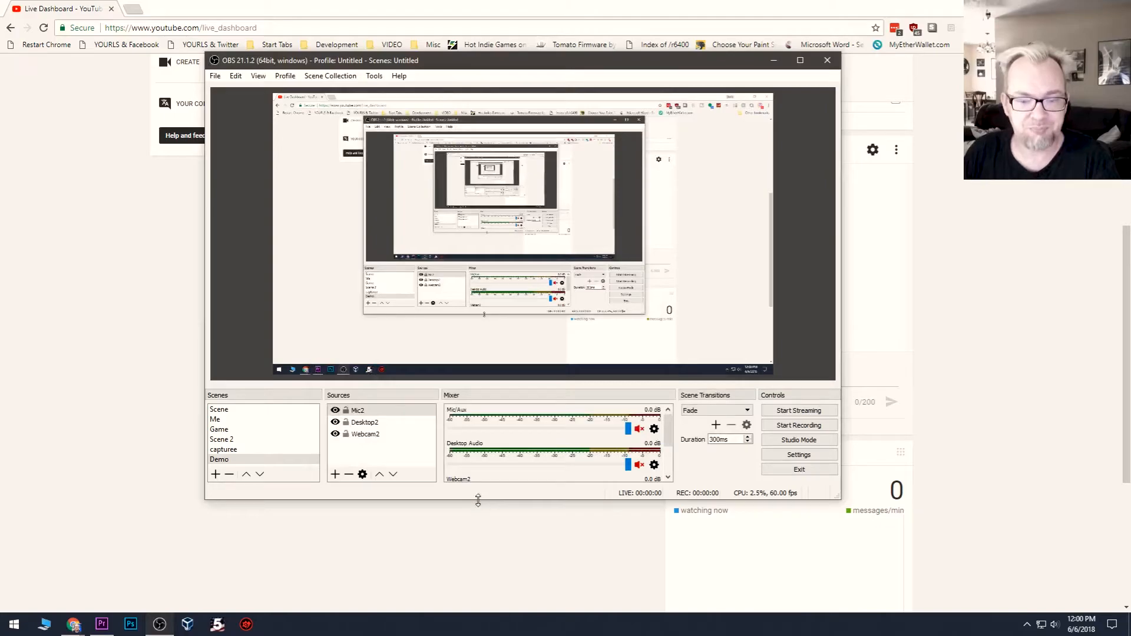
Step: Enlarge the OBS window vertically and view the Webcam2 and Mic2 levels in the mixer
left_click_drag(477, 502, 477, 591)
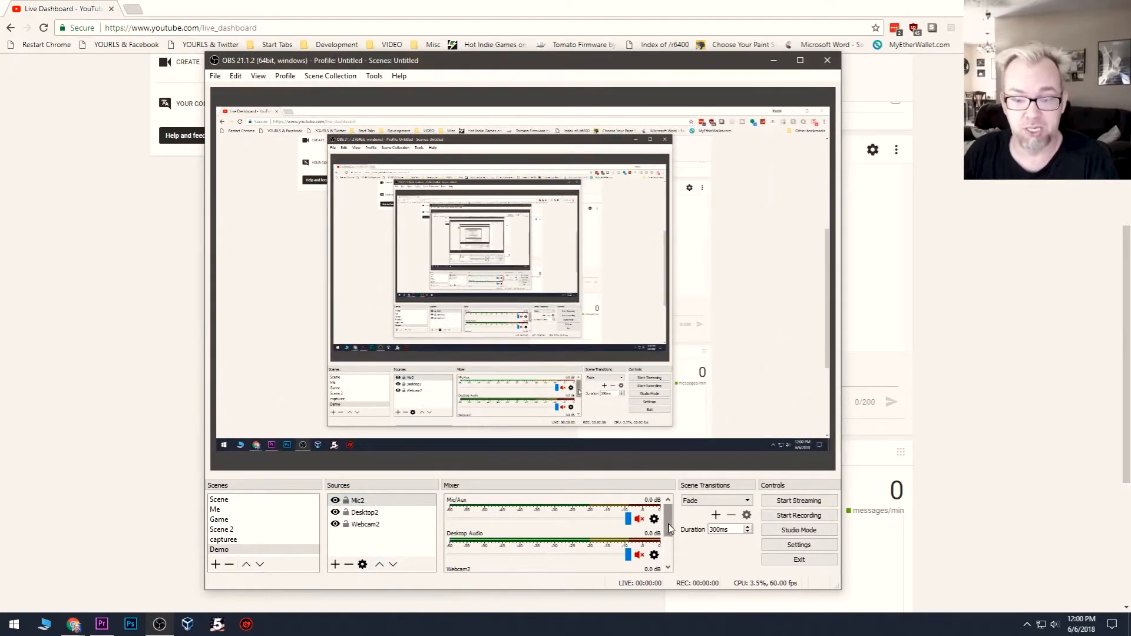
left_click_drag(669, 528, 670, 556)
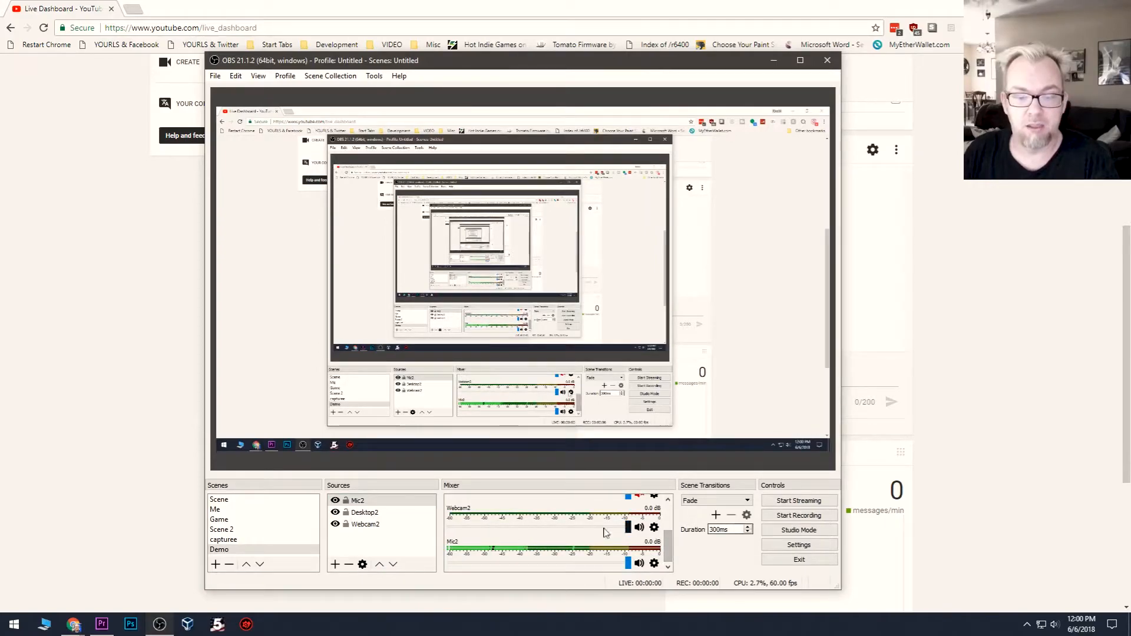
Step: Exit the OBS instance with the Demo scene and bring the recording OBS instance's window onto the main display
left_click(791, 562)
left_click_drag(586, 1, 504, 97)
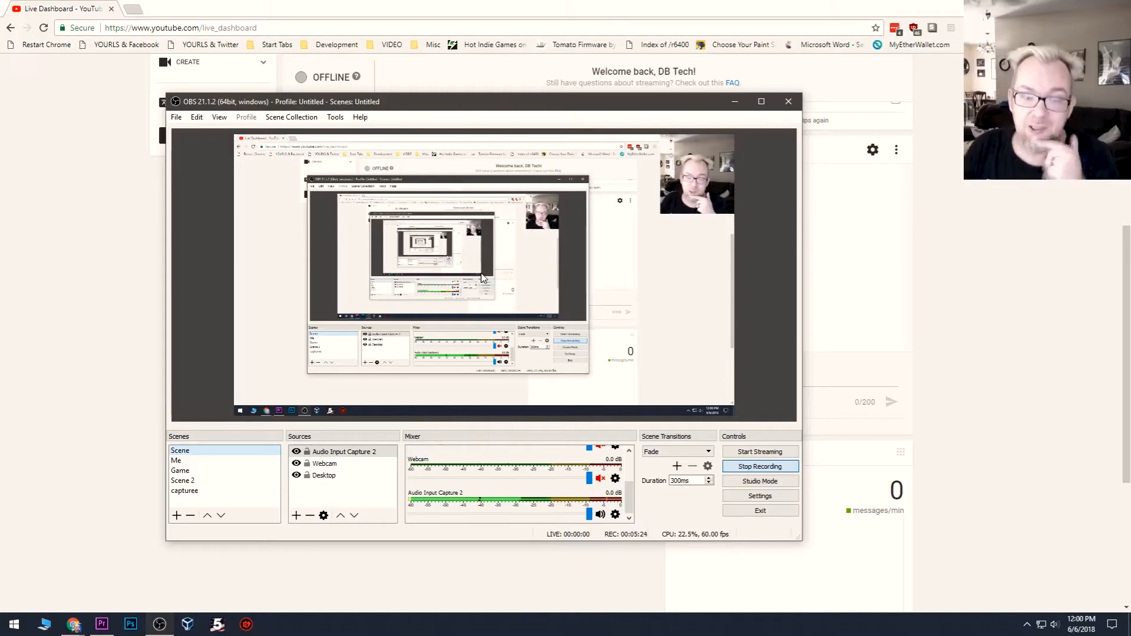
Step: Move the Webcam source around the preview canvas, resize it and place it slightly smaller in the canvas's upper-right corner
left_click(693, 181)
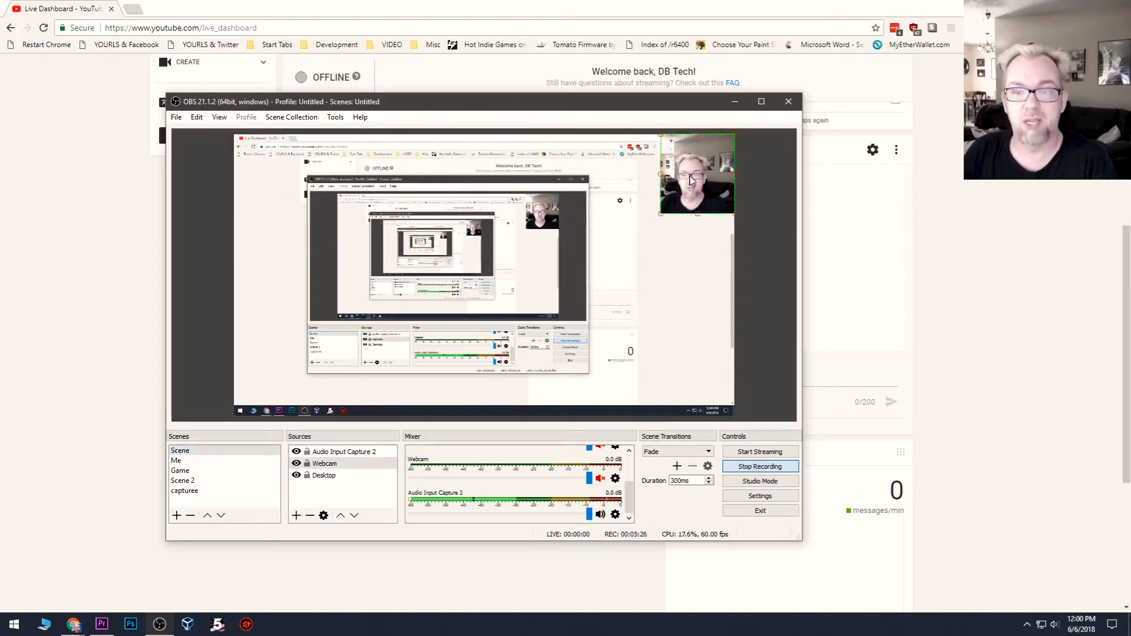
left_click_drag(692, 181, 268, 375)
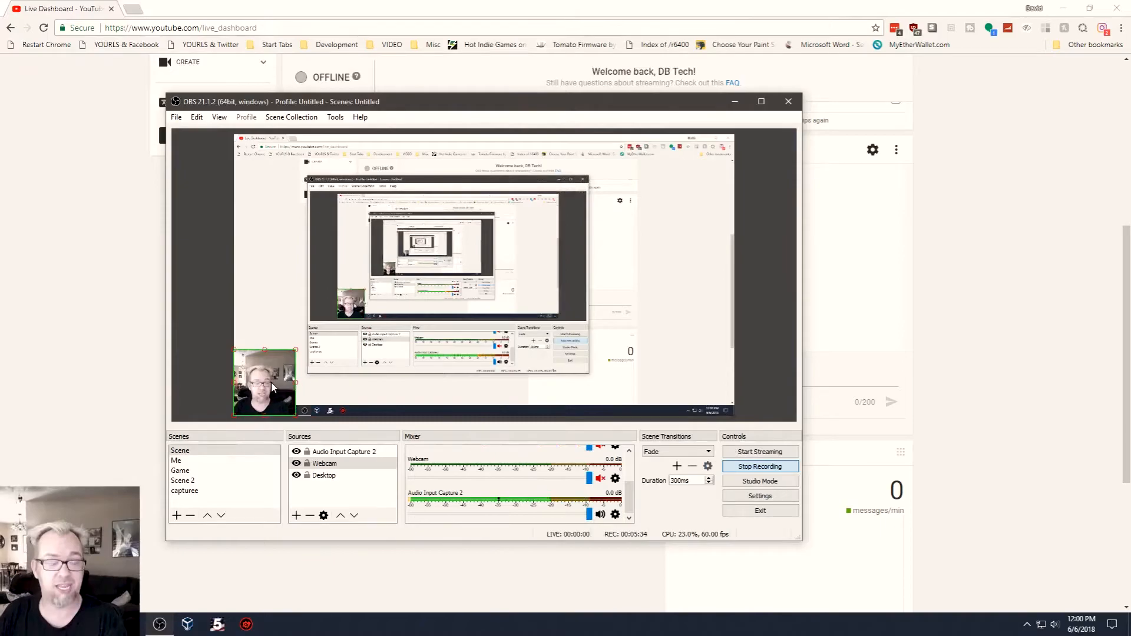
left_click_drag(271, 383, 709, 384)
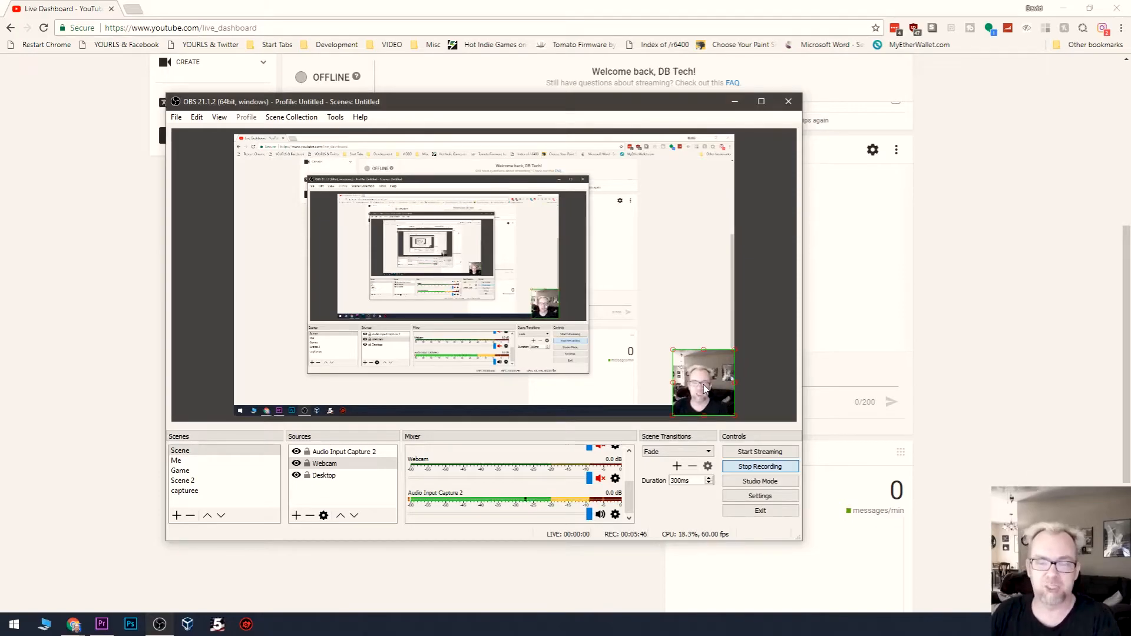
left_click_drag(704, 389, 694, 179)
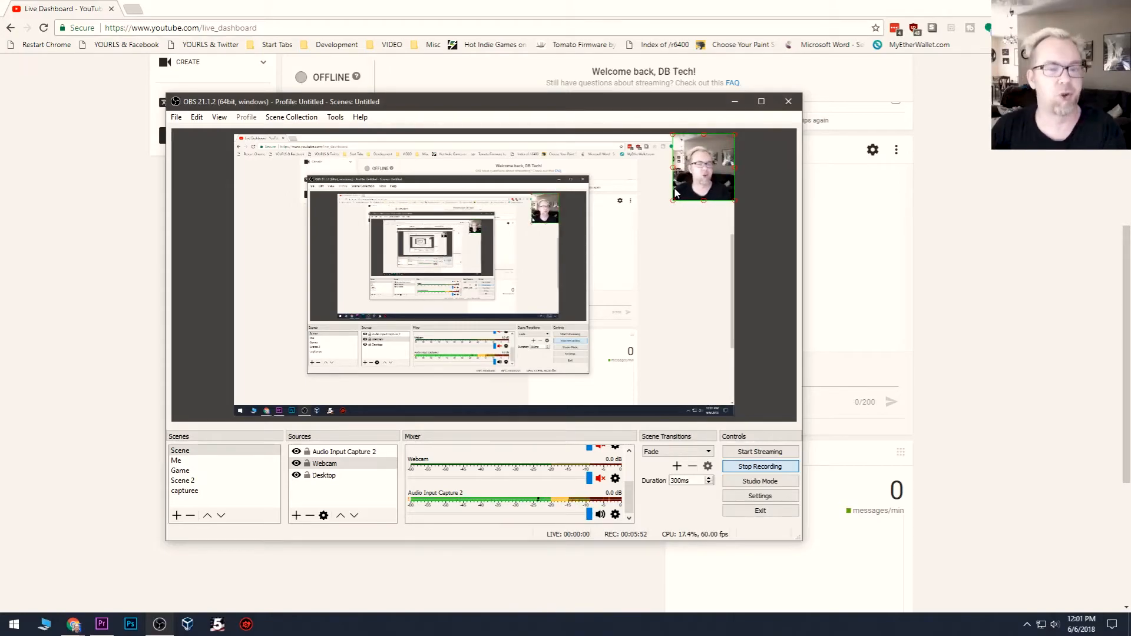
Step: Select the Audio Input Capture 2 source and try lowering its volume in the mixer
left_click(325, 453)
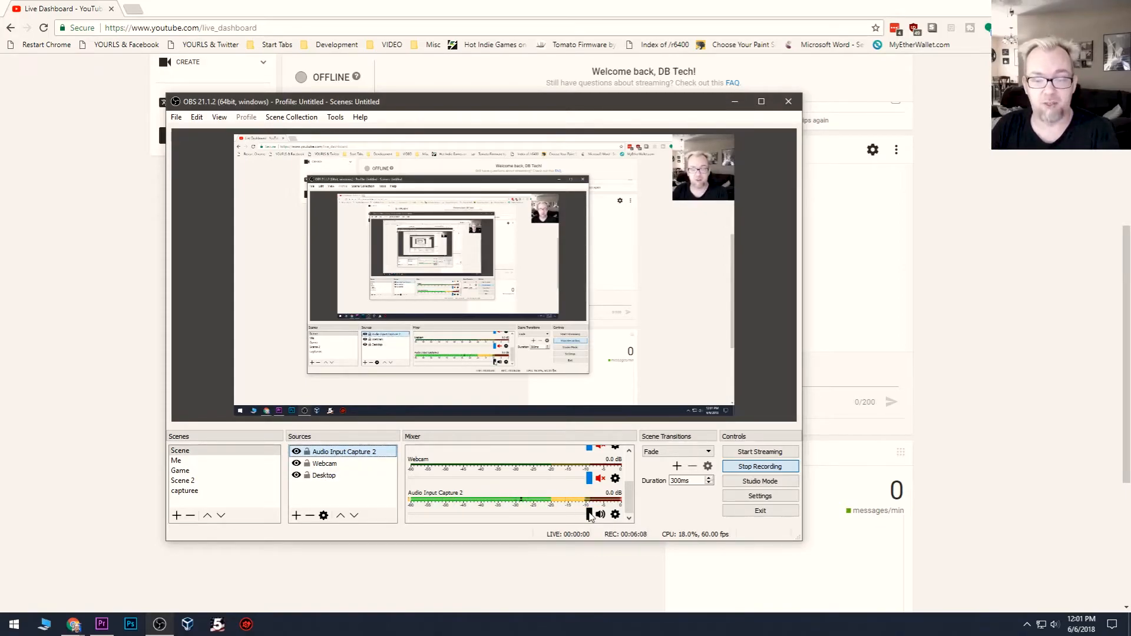
left_click_drag(590, 517, 531, 522)
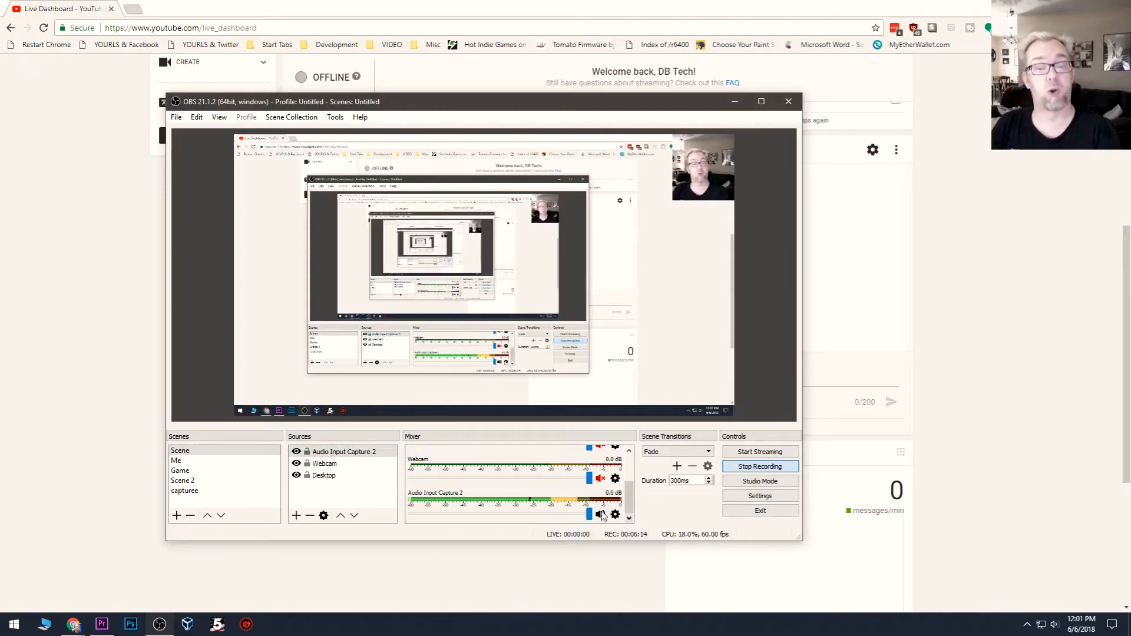
Step: Hide and show the Webcam source again, and do the same with the Desktop source
left_click(297, 464)
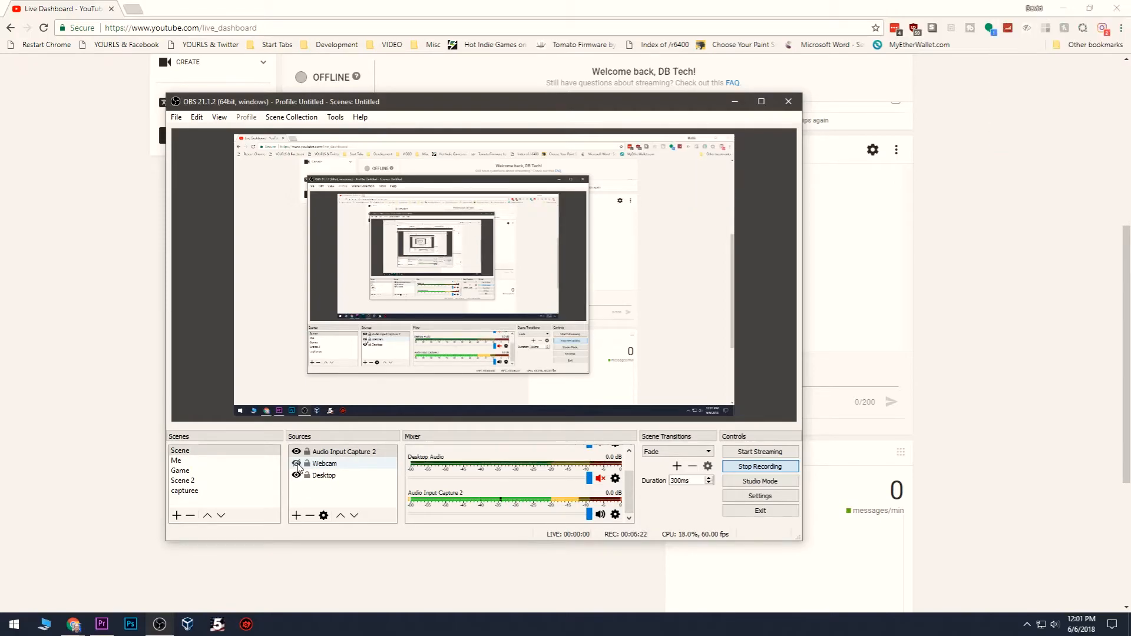
left_click(297, 464)
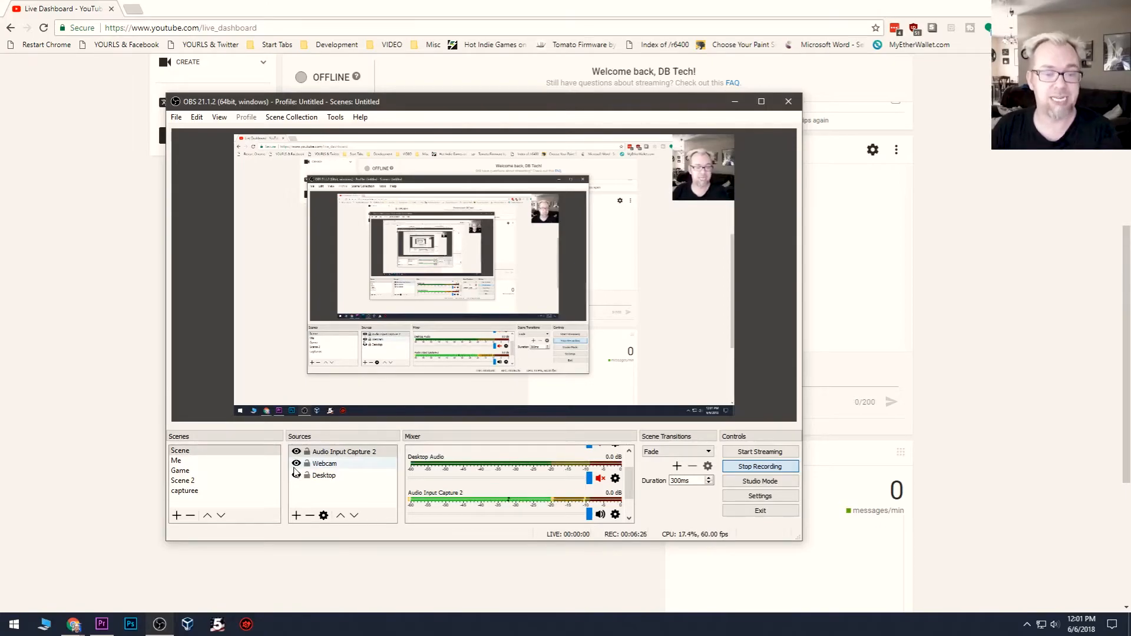
left_click(295, 478)
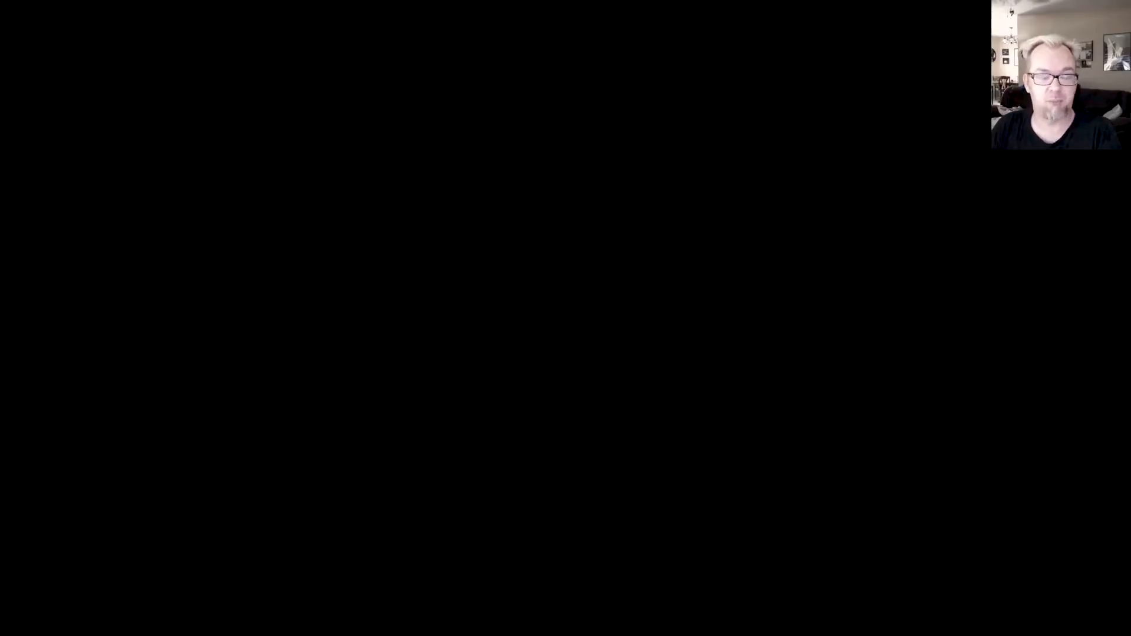
left_click(296, 476)
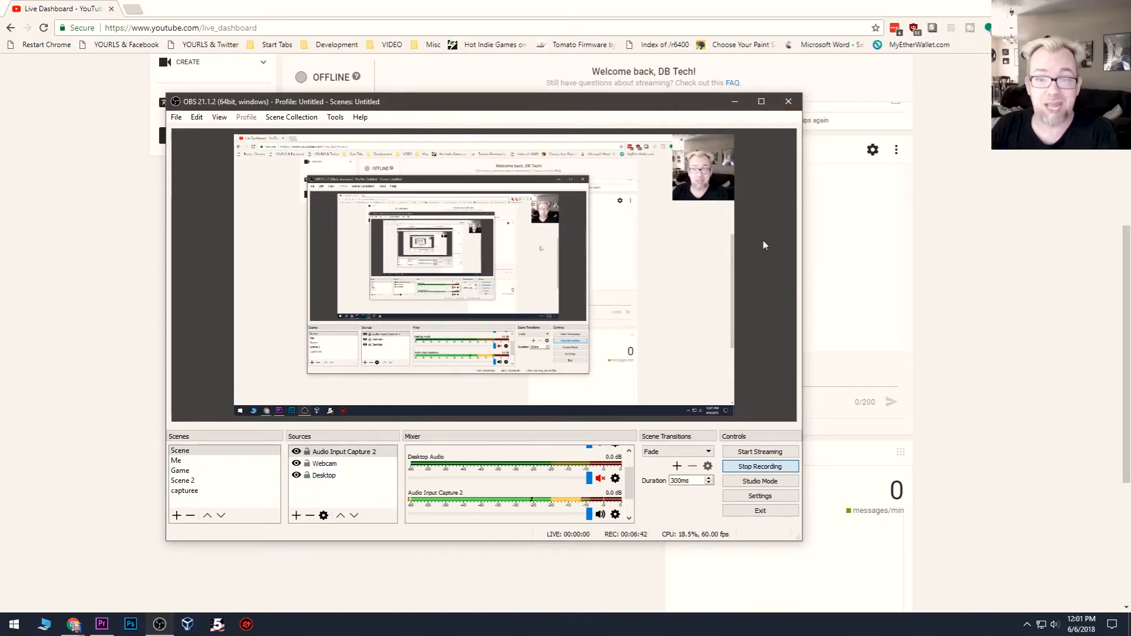
Step: Minimize the browser window and move the OBS window aside to uncover the desktop wallpaper
left_click(1064, 8)
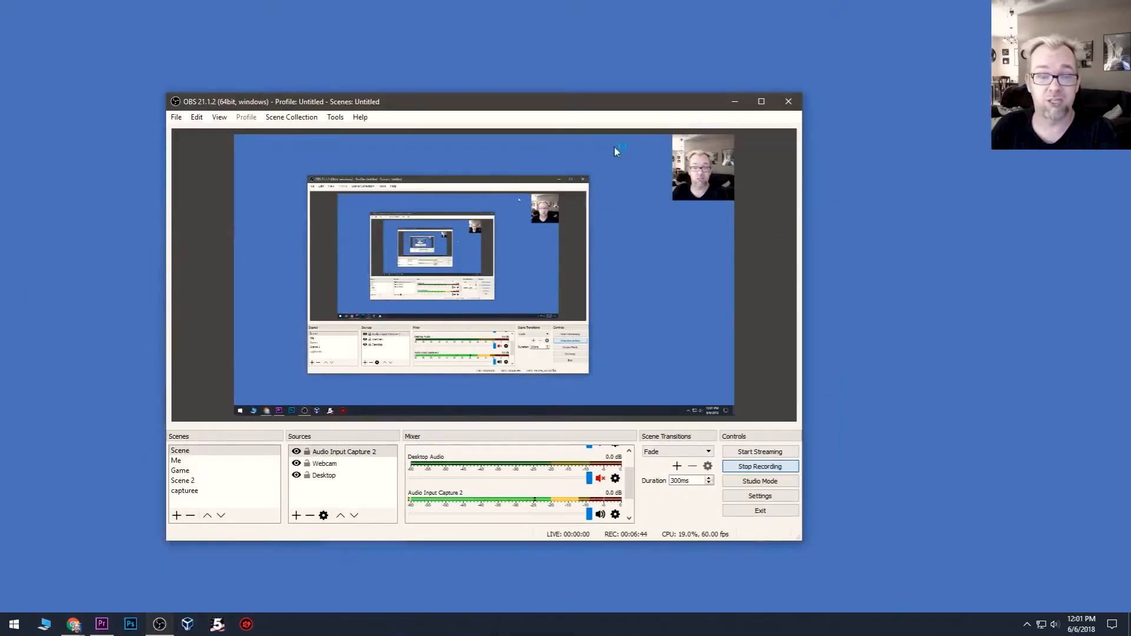
left_click_drag(528, 99, 845, 106)
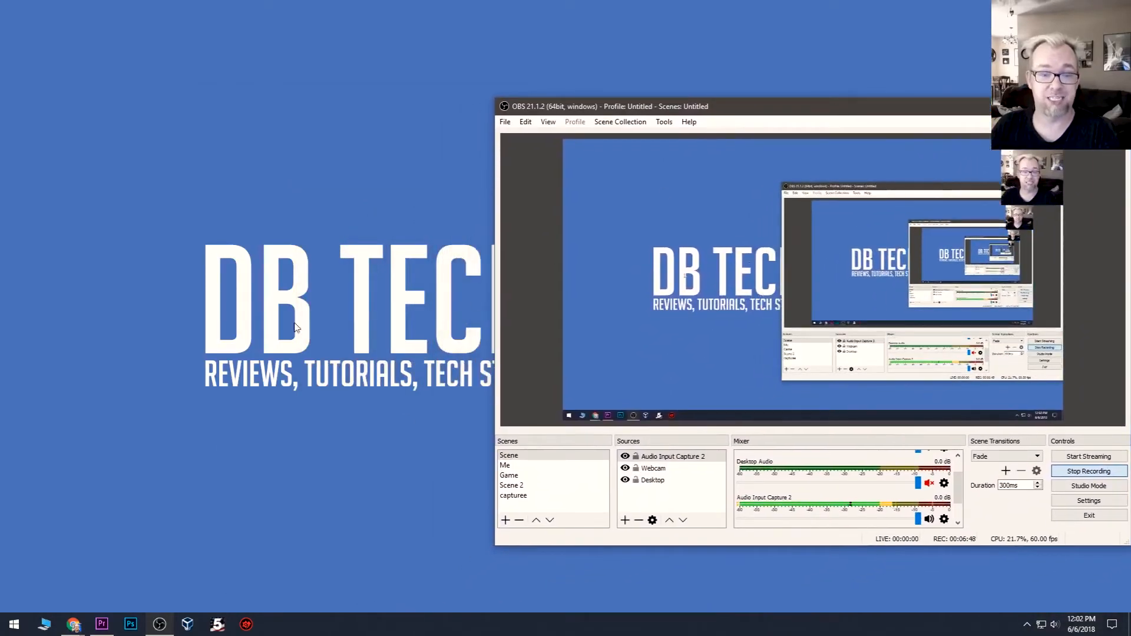
Step: Toggle the desktop icons on and off, and move the OBS window back toward the middle of the desktop
double_click(382, 256)
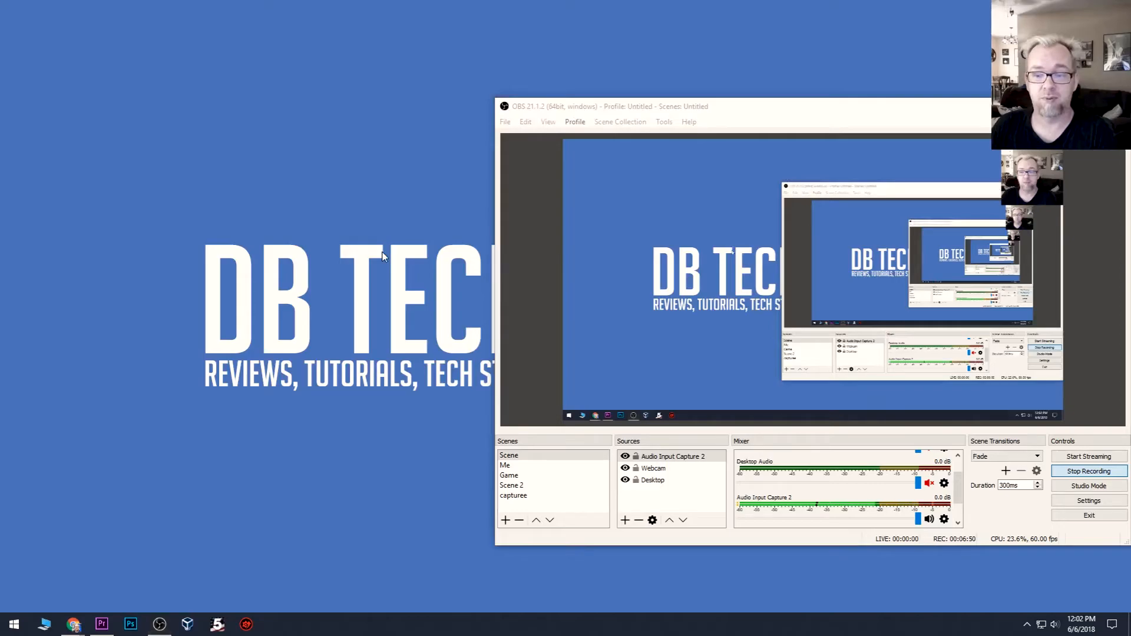
double_click(314, 198)
left_click_drag(688, 112, 426, 129)
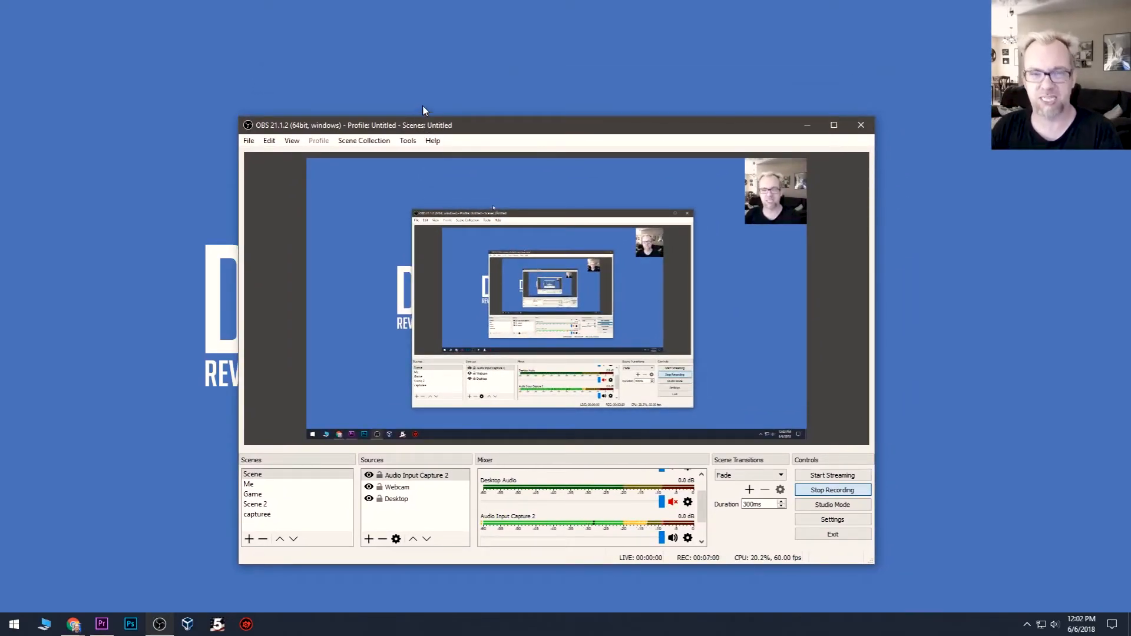
double_click(422, 108)
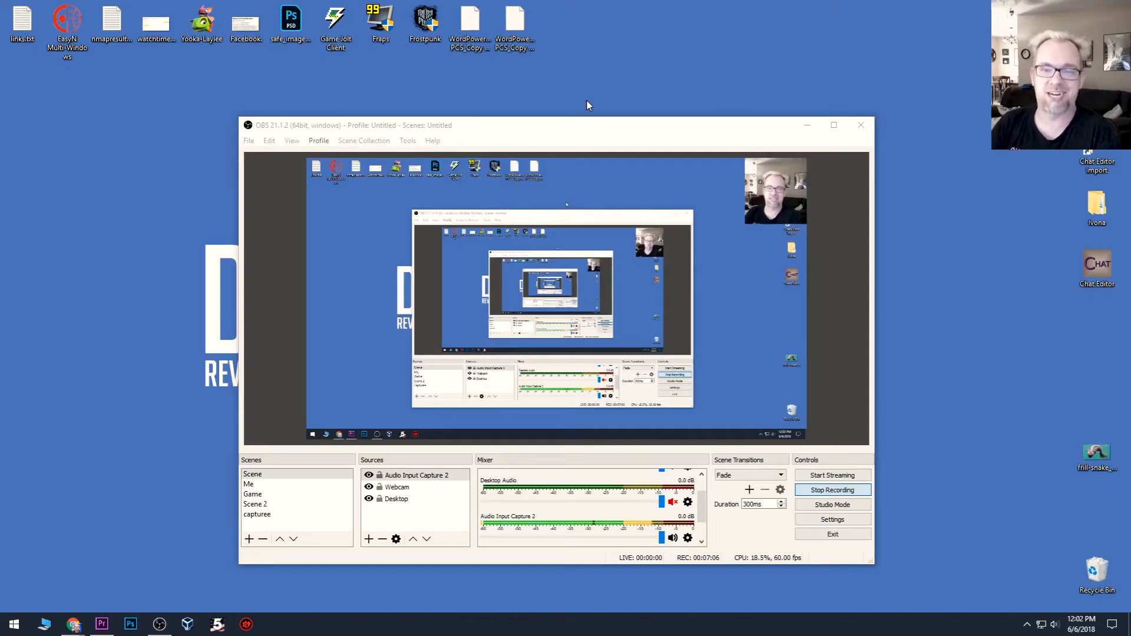
double_click(586, 100)
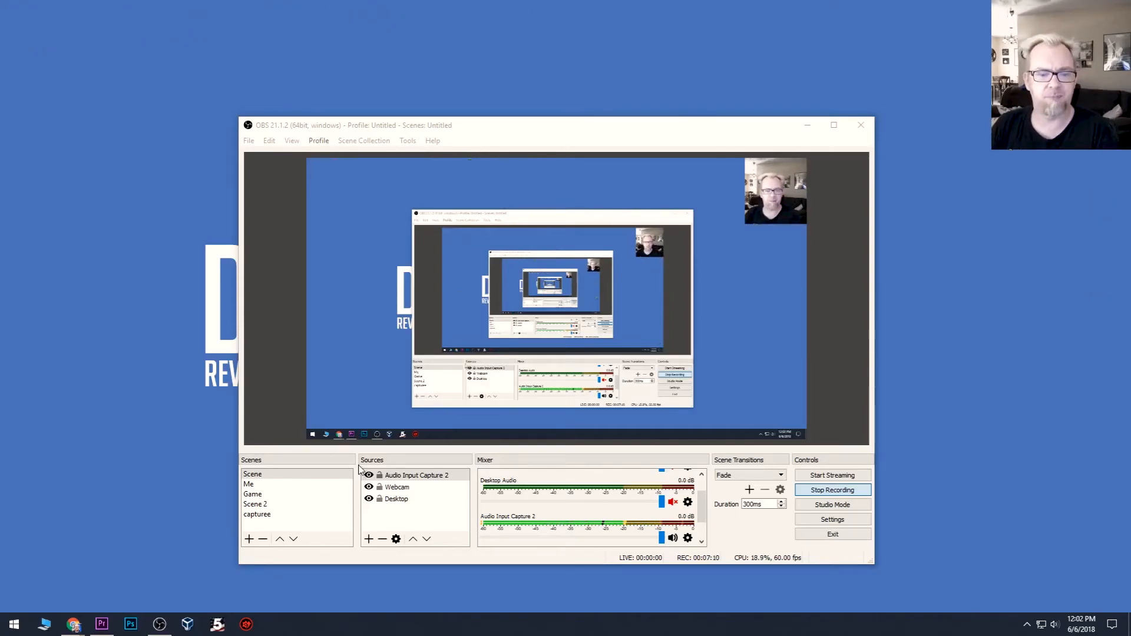
Step: Switch the recording's active scene to Me
left_click(275, 486)
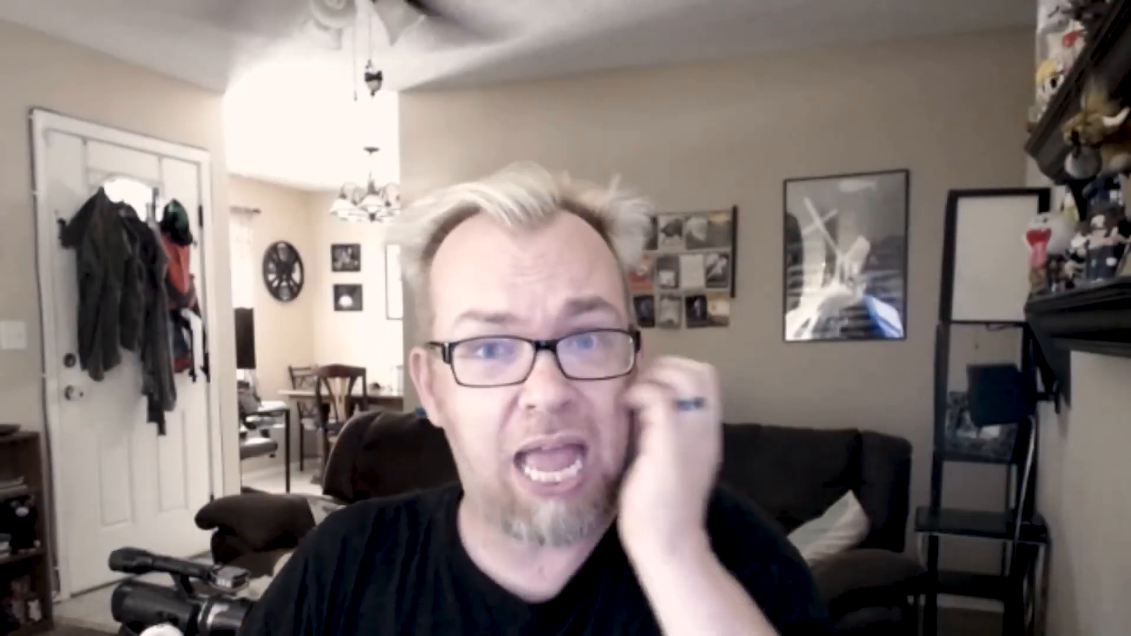